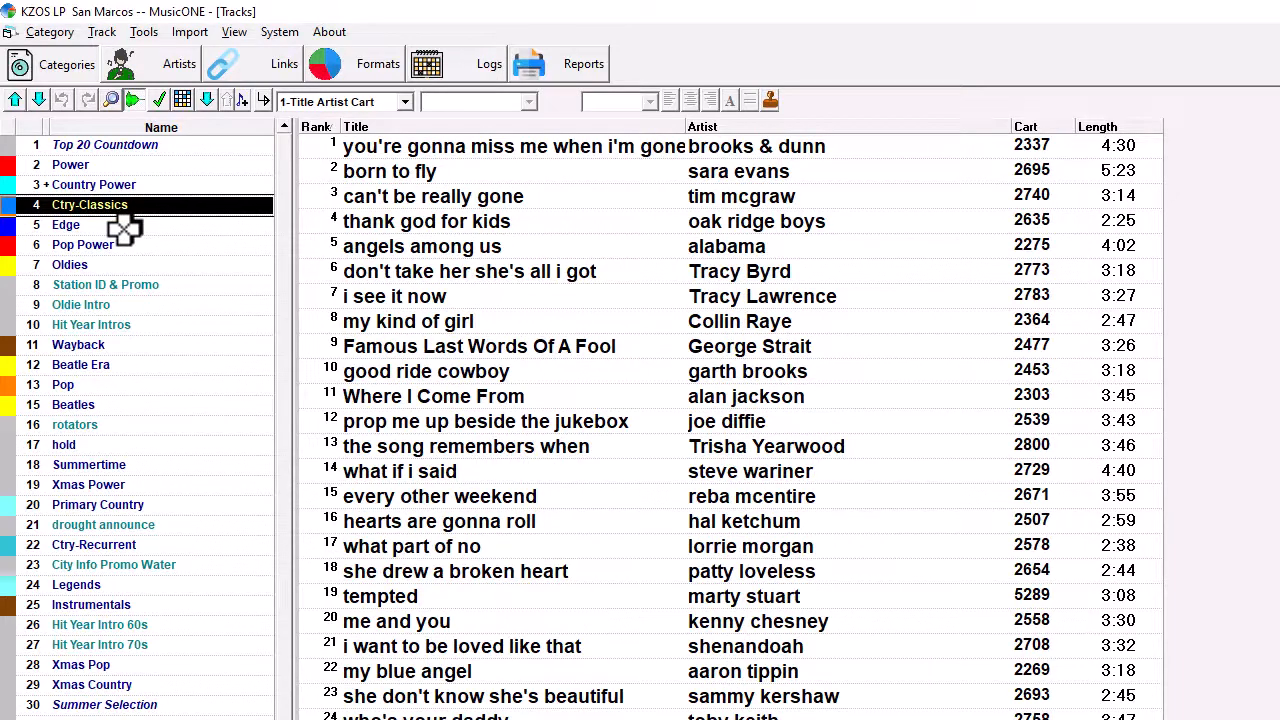
- Display the Edge category and go through its first ten tracks one by one, ending on I Still Got A Finger
click(122, 229)
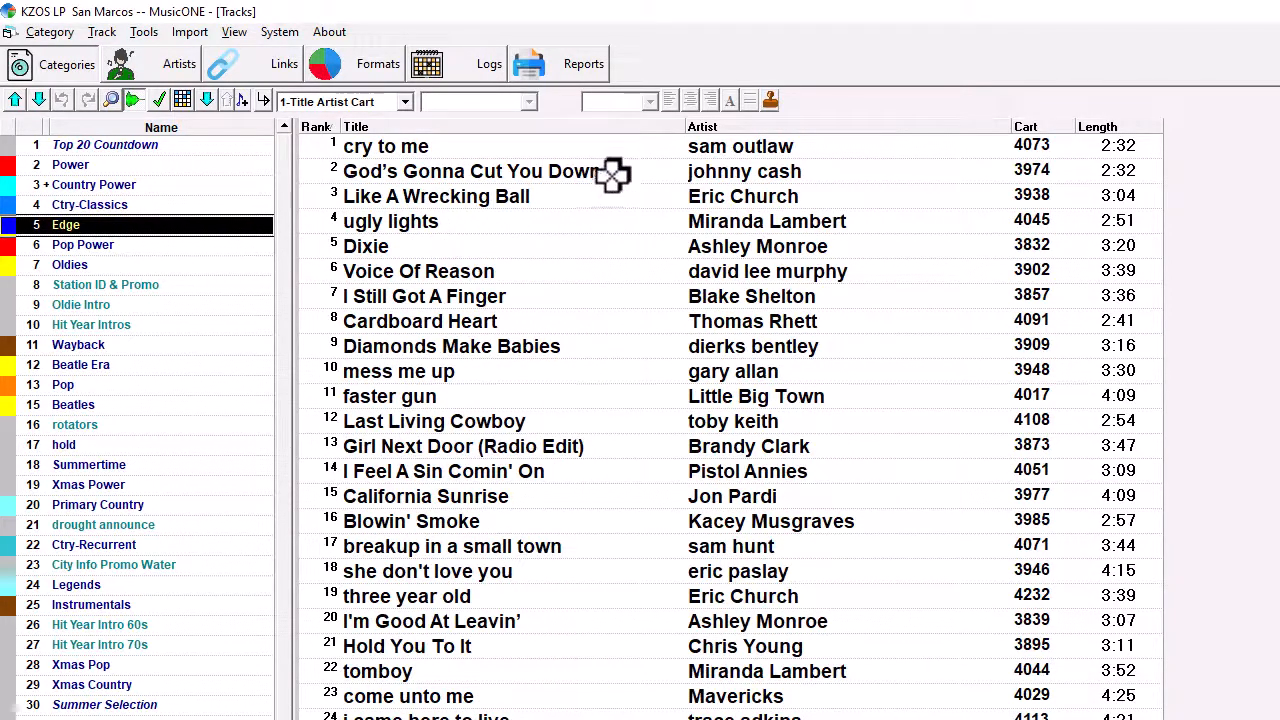
click(432, 148)
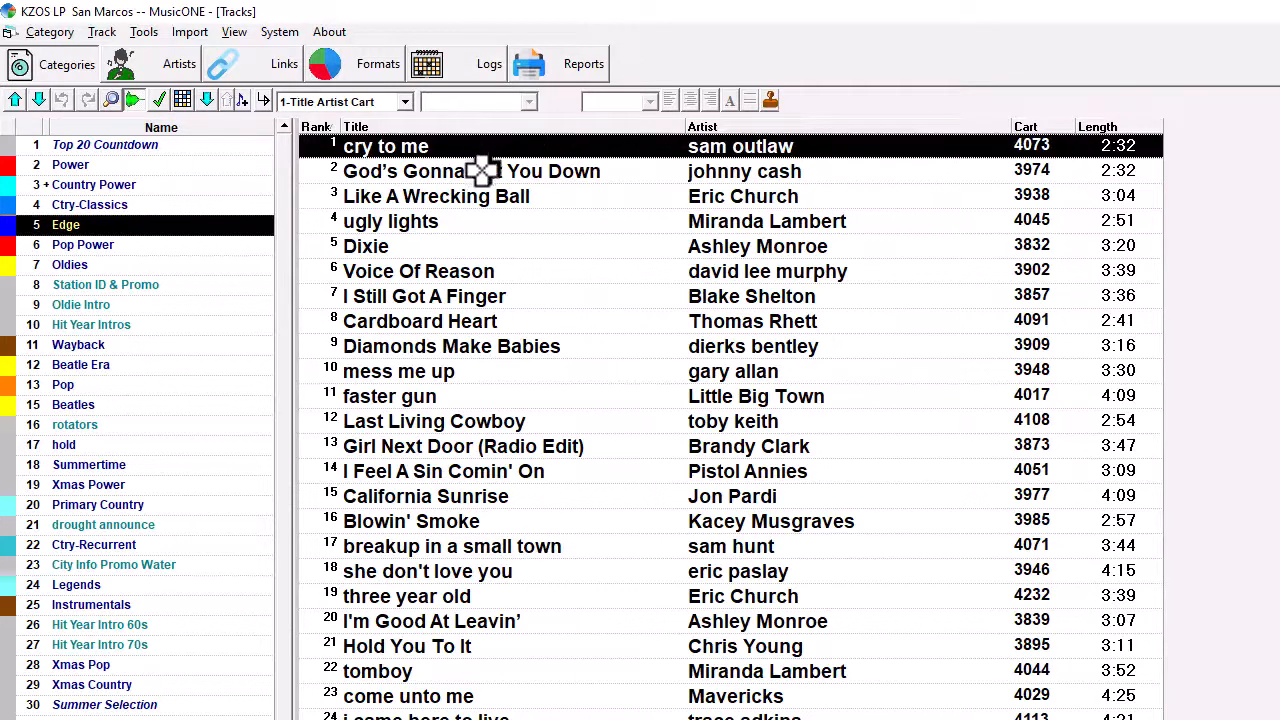
click(484, 168)
click(480, 199)
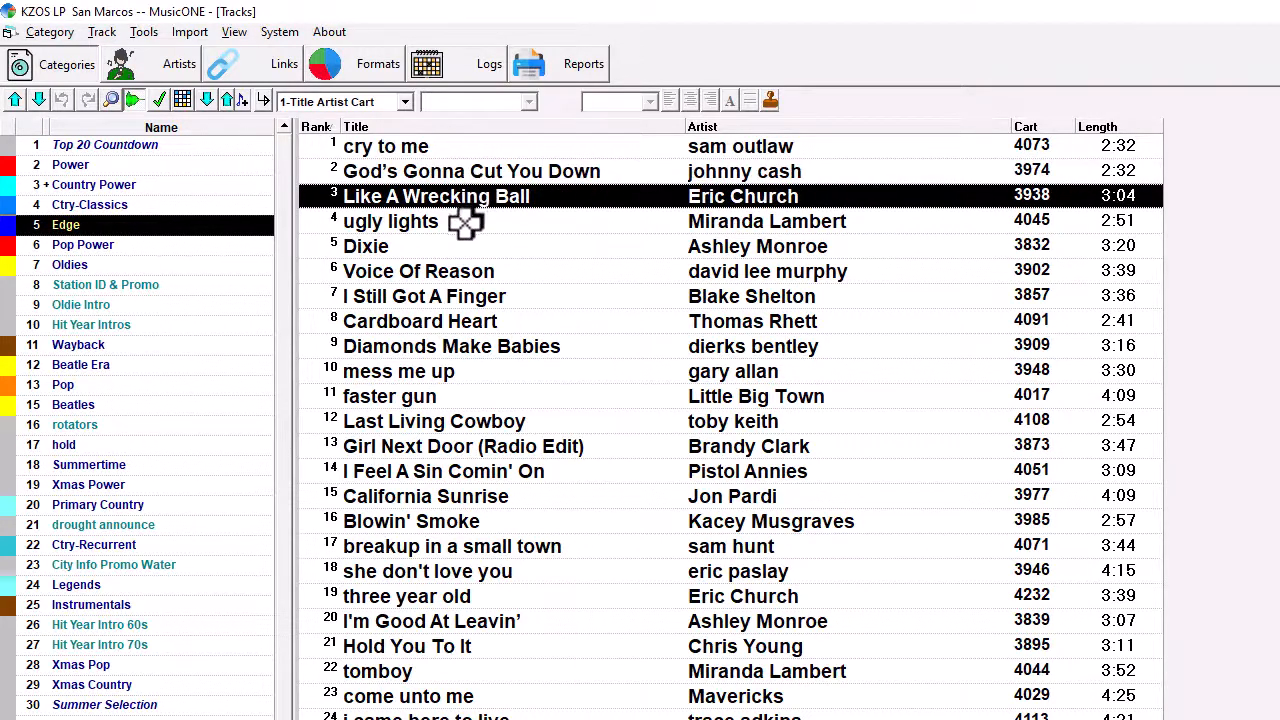
click(465, 222)
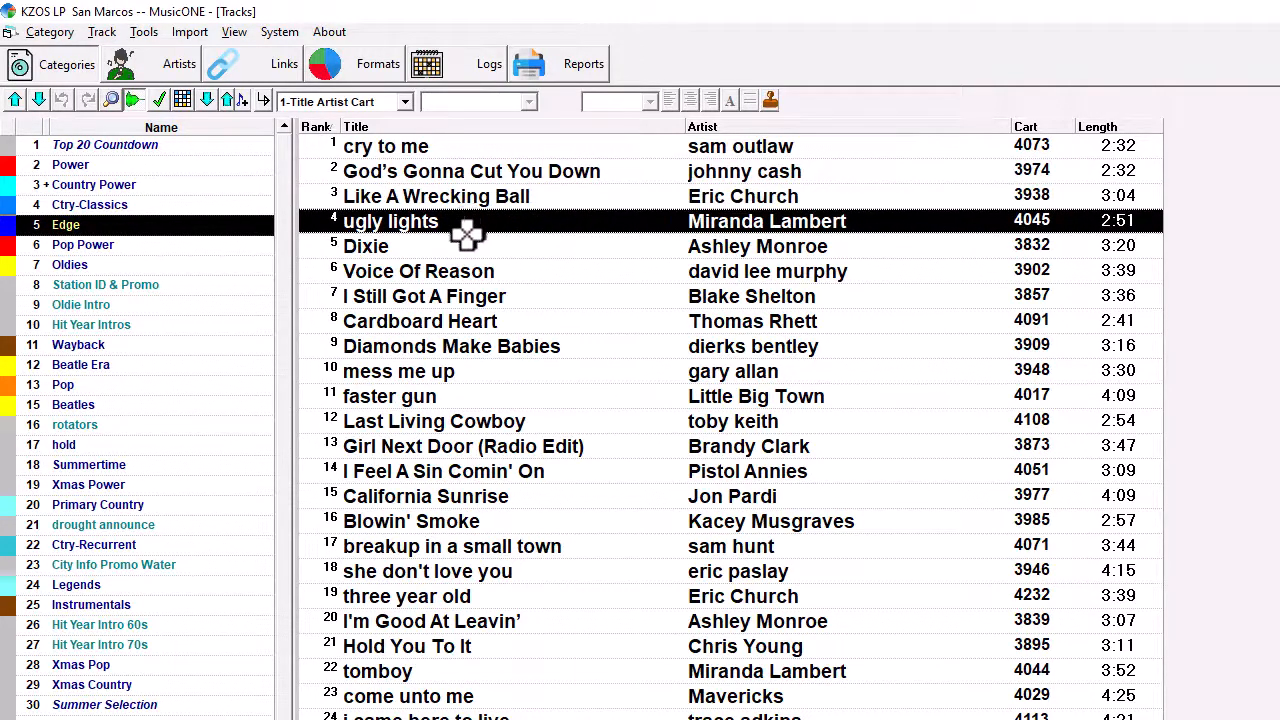
click(462, 247)
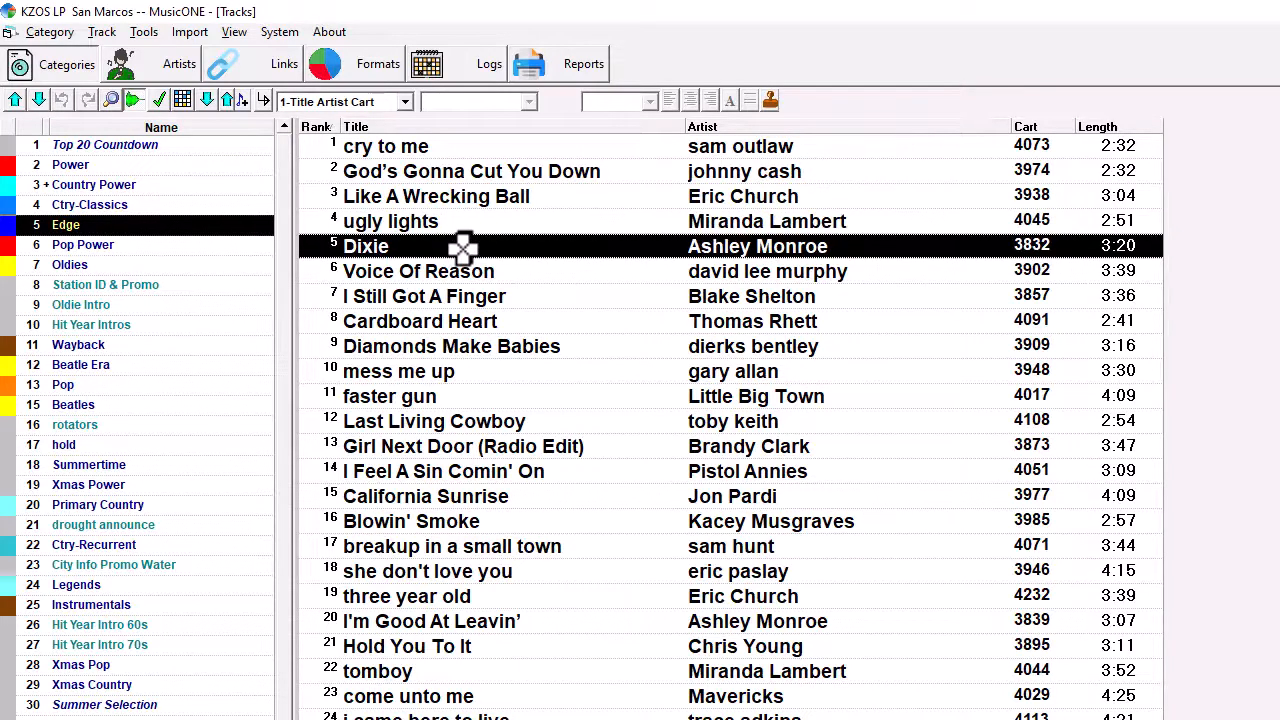
click(486, 272)
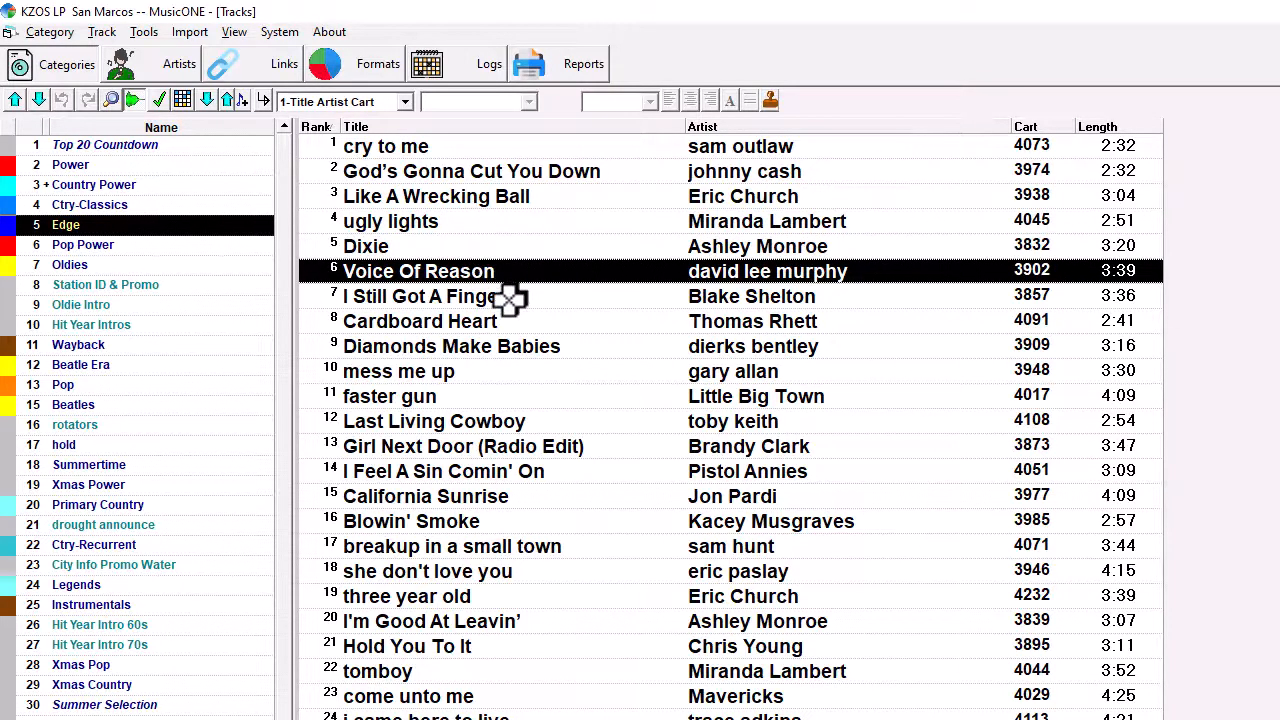
click(512, 323)
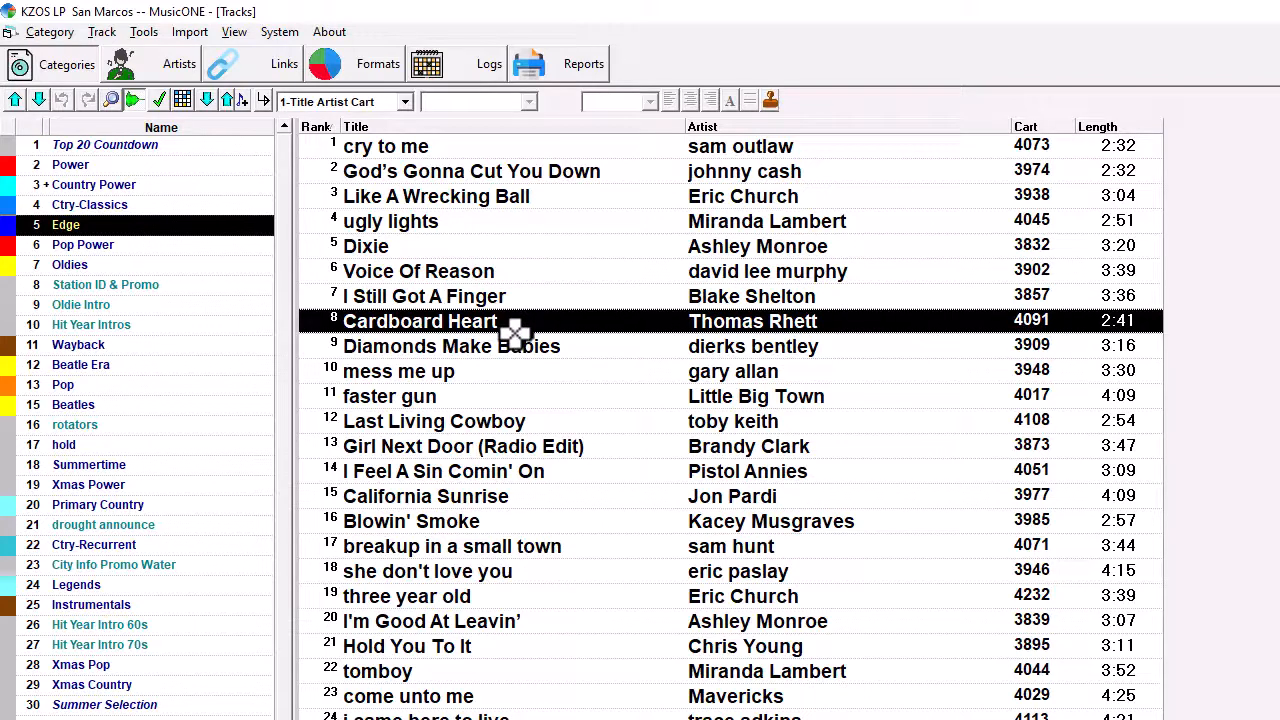
click(517, 347)
click(506, 371)
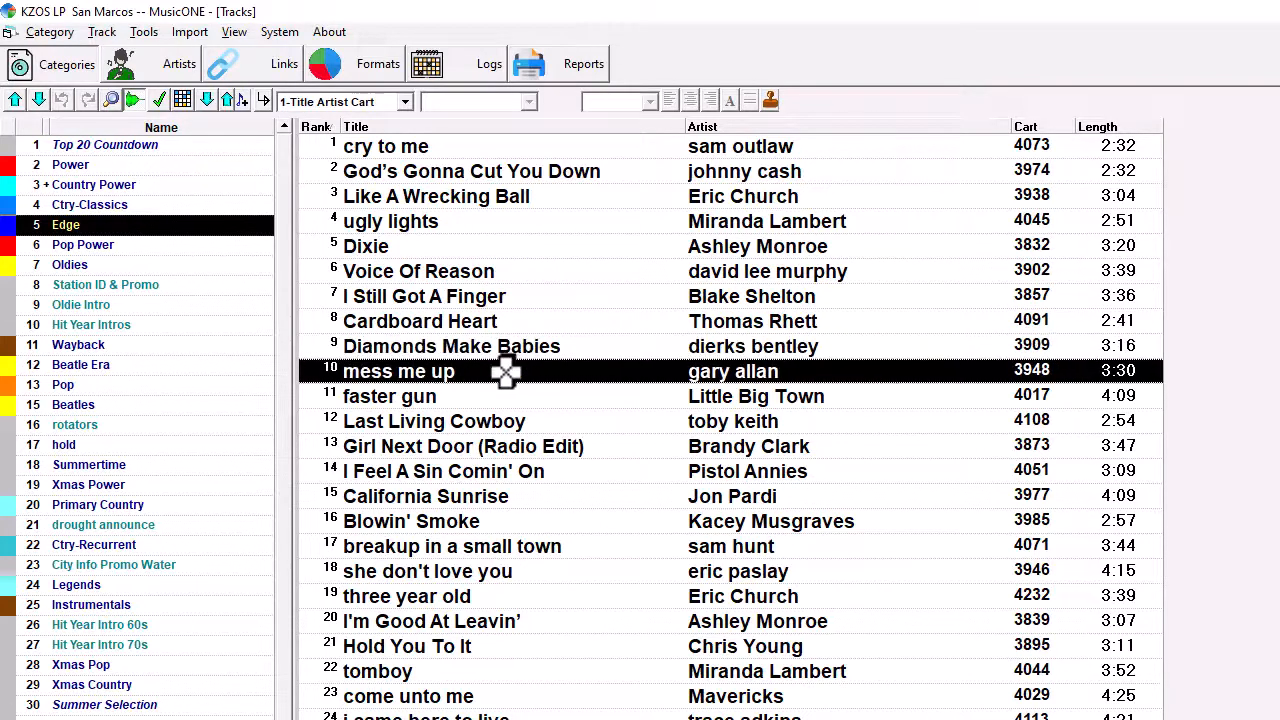
click(510, 298)
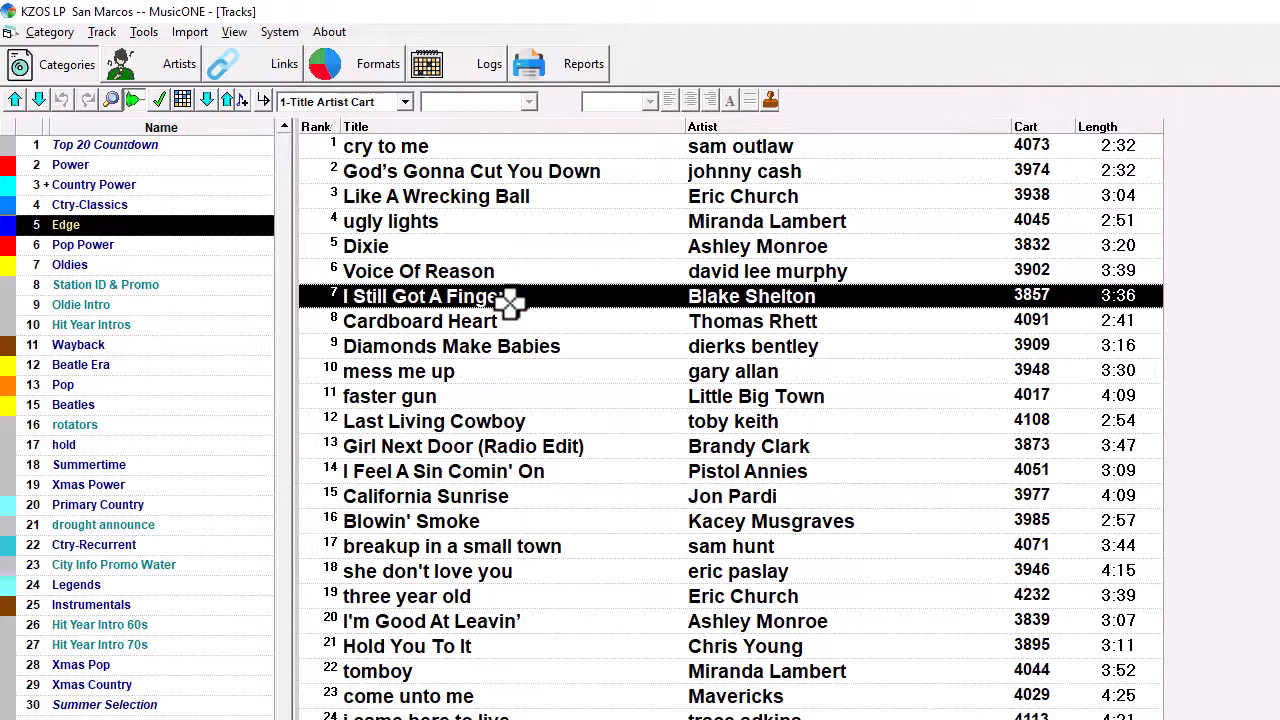
- Look through the Edge category's long track list and return to its first track, cry to me
scroll(680, 410, down, 12)
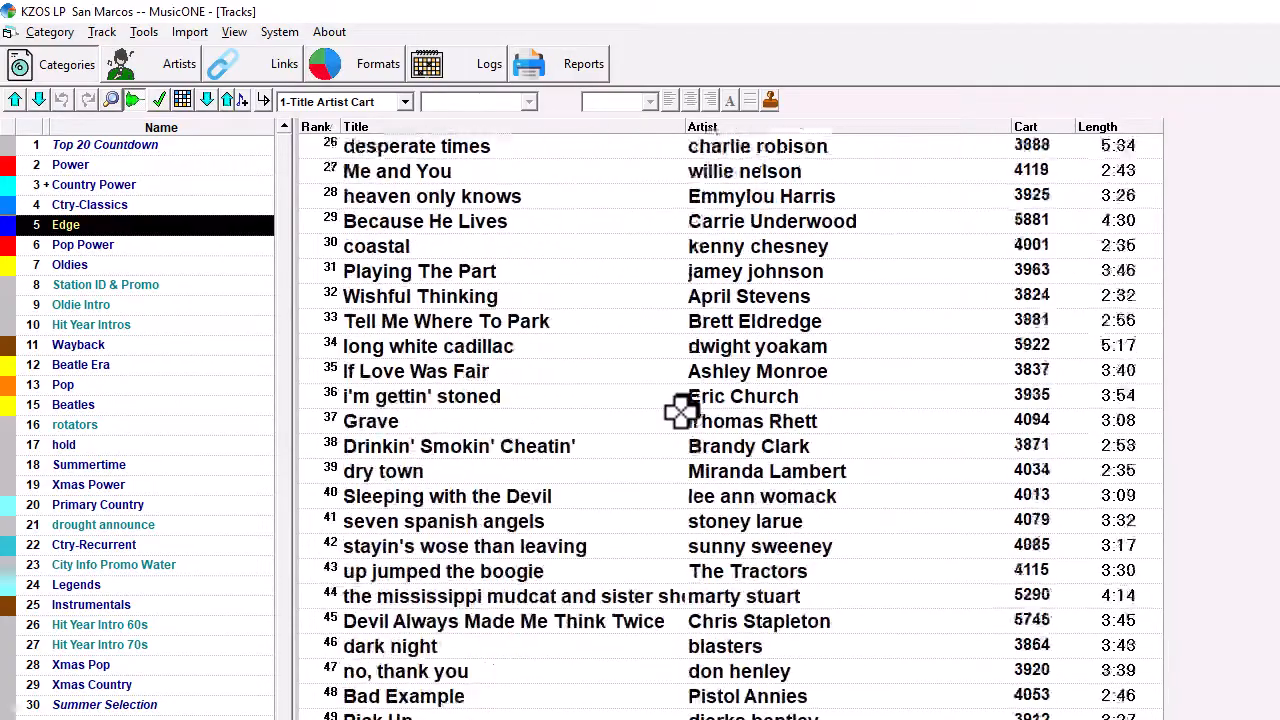
scroll(680, 410, down, 20)
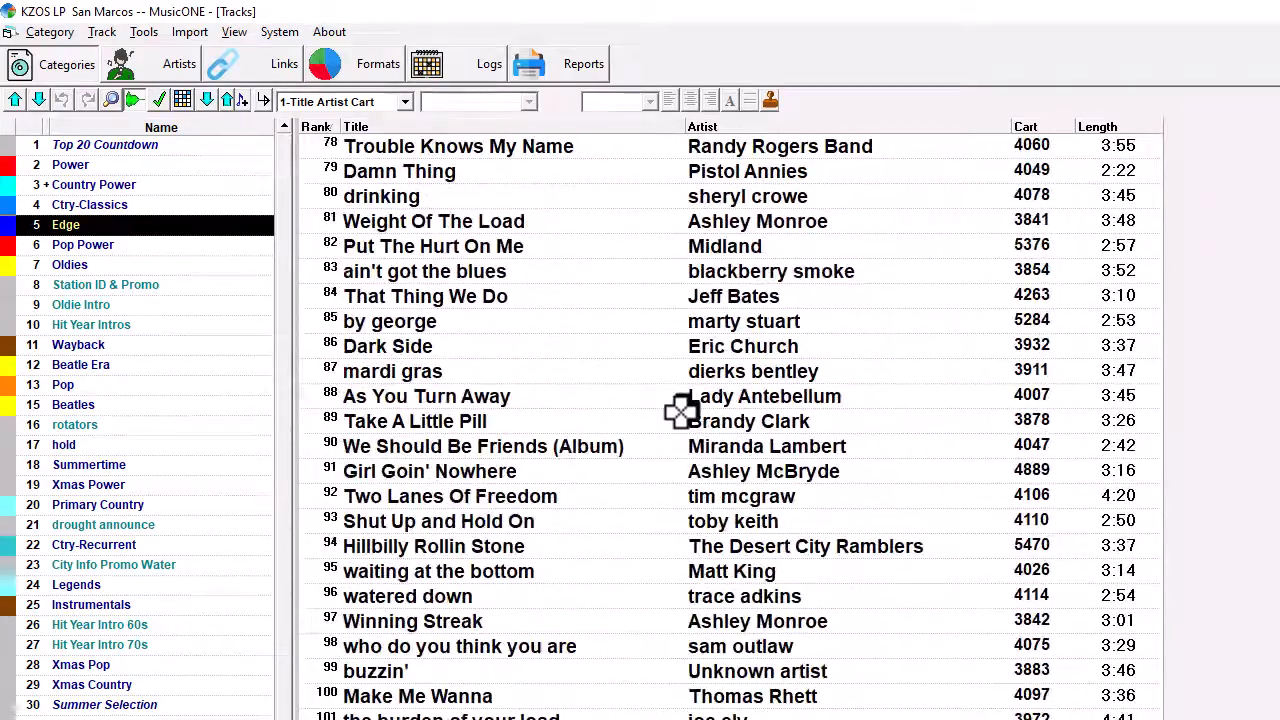
scroll(680, 410, down, 20)
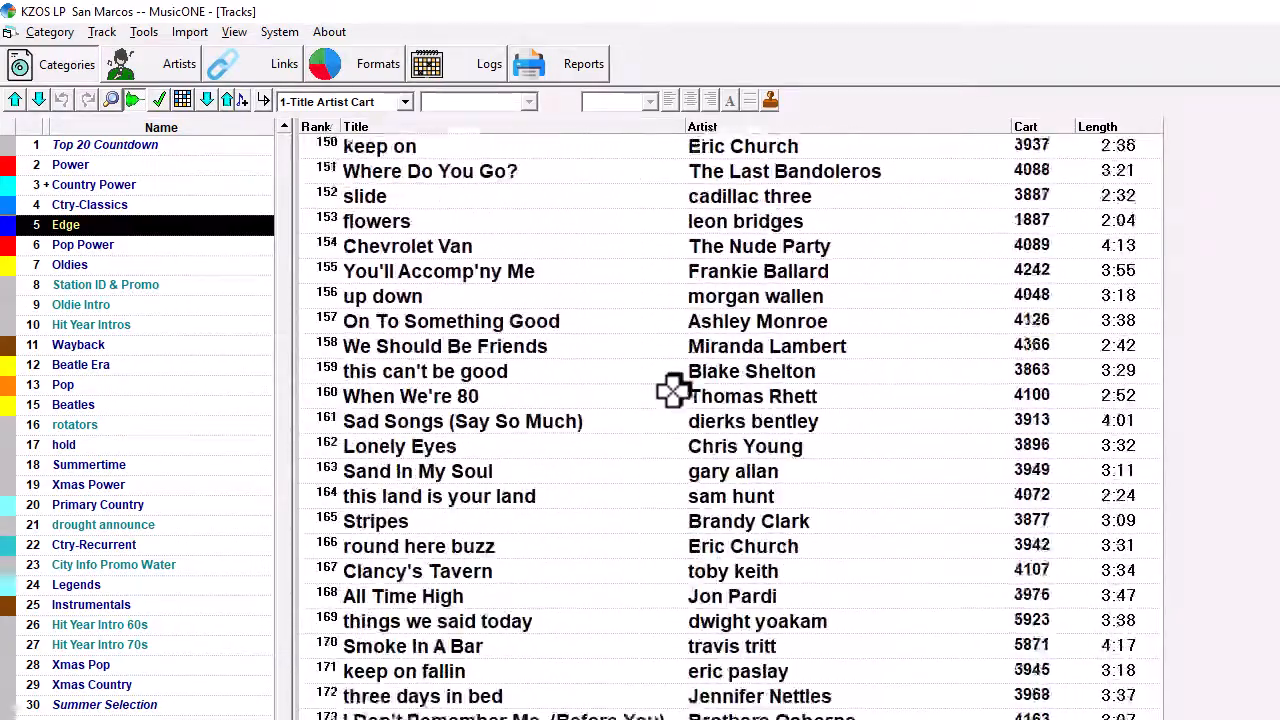
scroll(673, 391, down, 20)
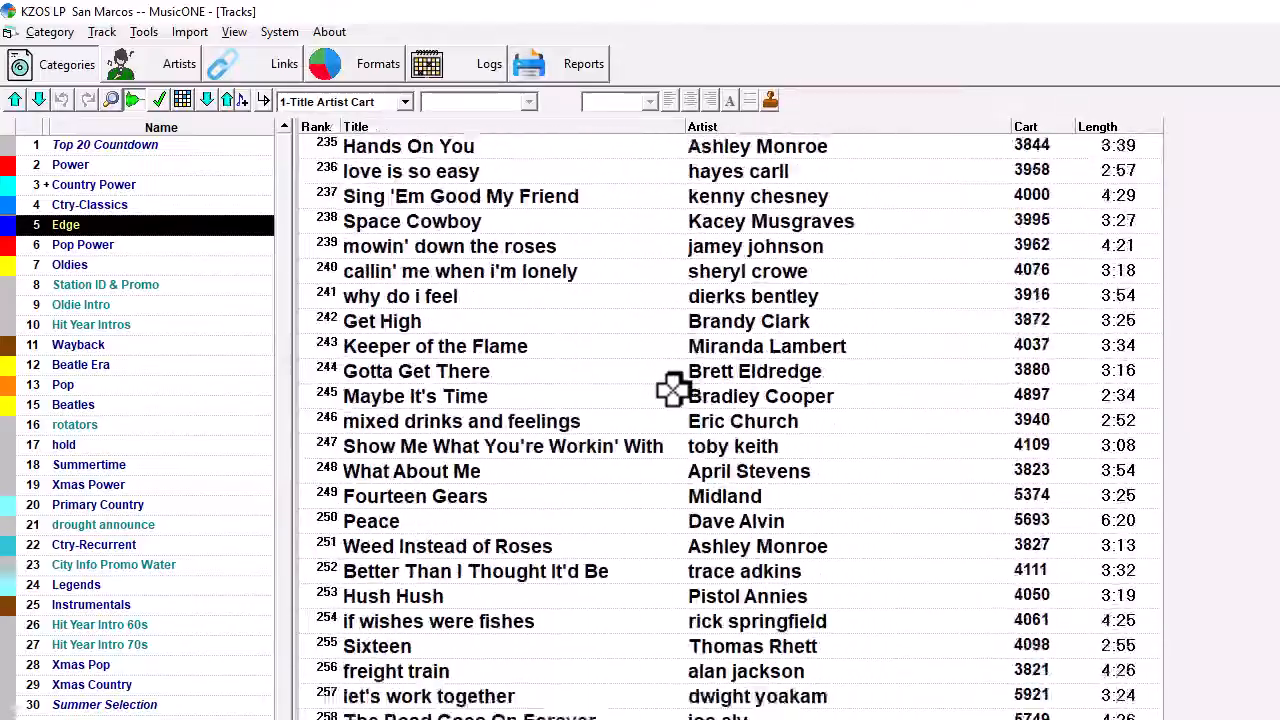
scroll(673, 391, down, 13)
scroll(673, 391, up, 9)
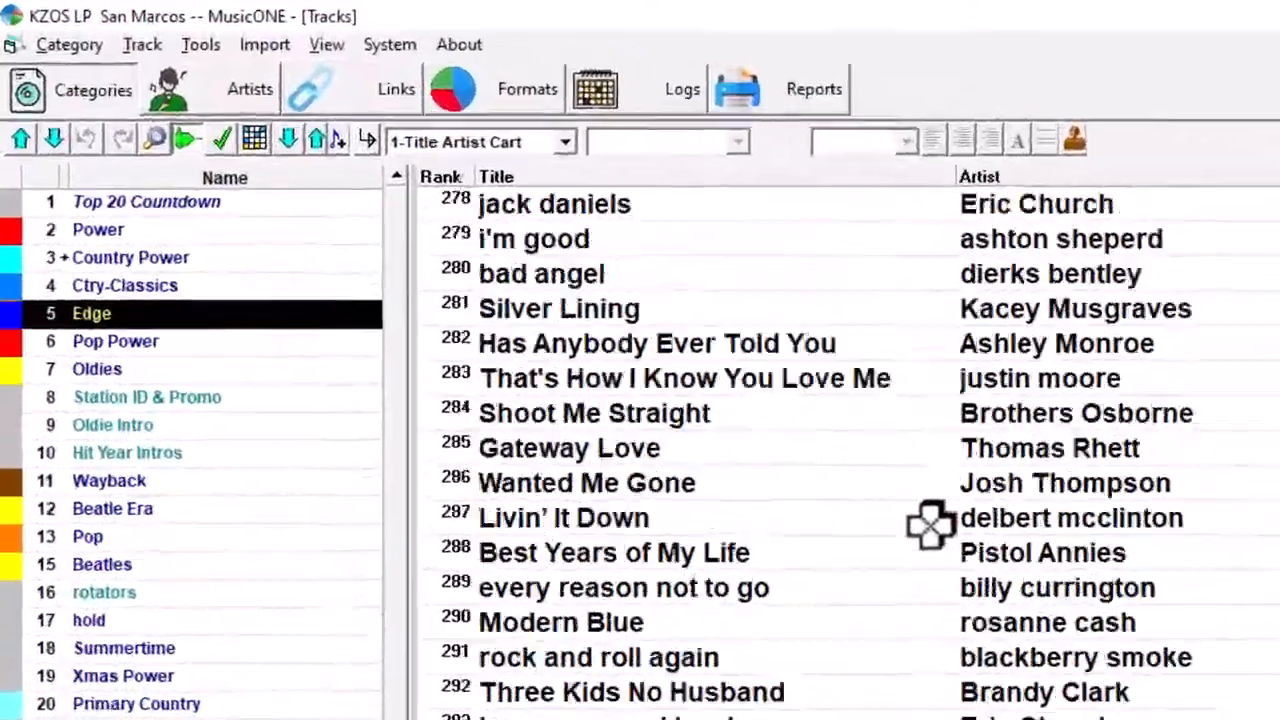
scroll(930, 524, up, 20)
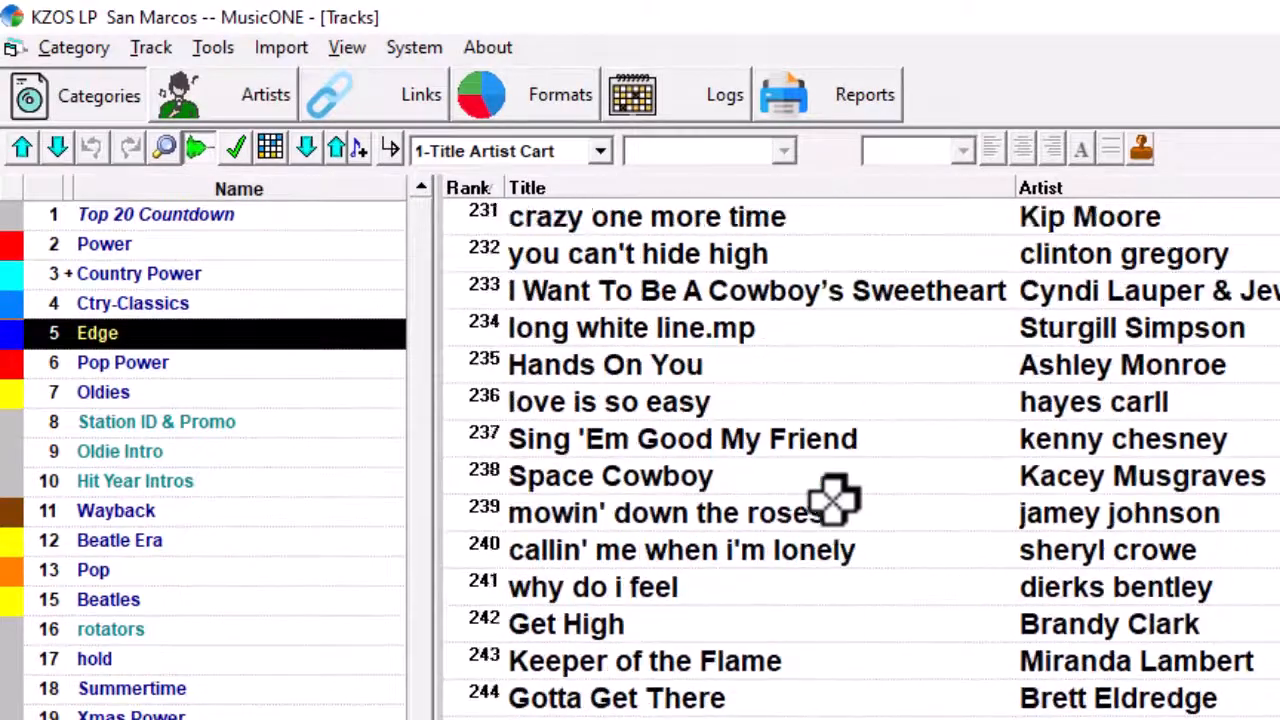
scroll(834, 500, up, 2)
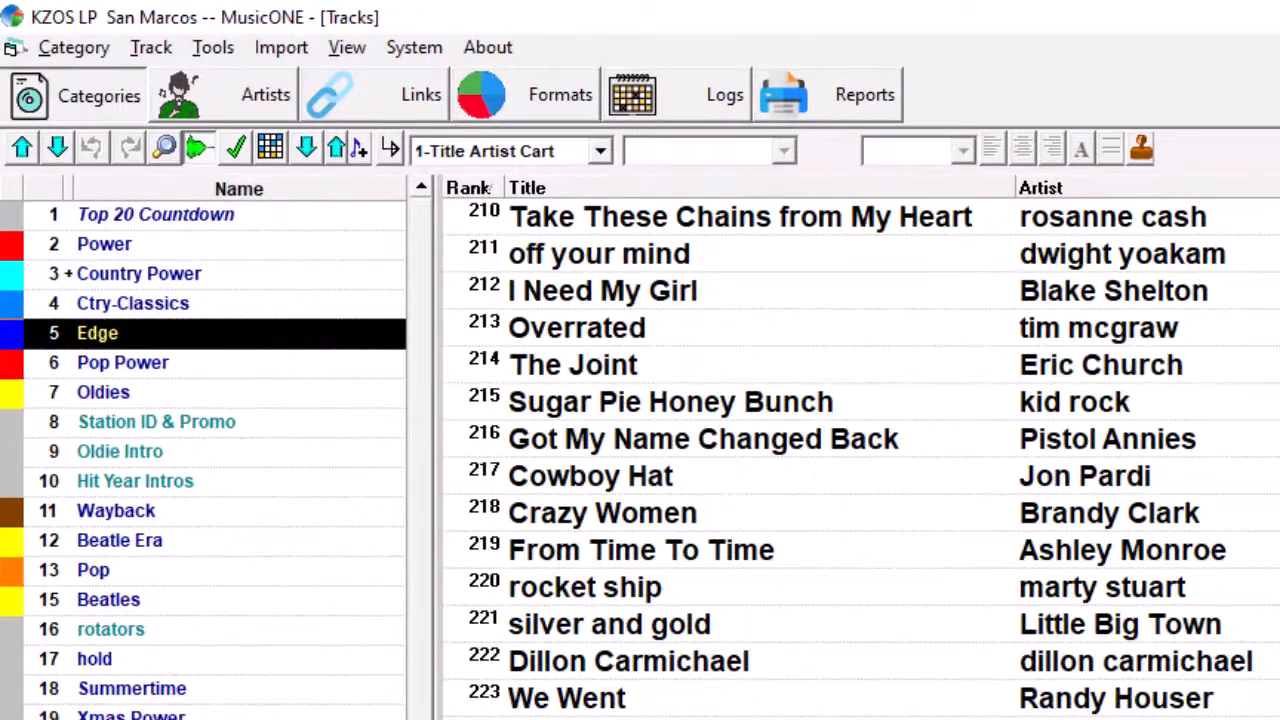
scroll(860, 450, up, 20)
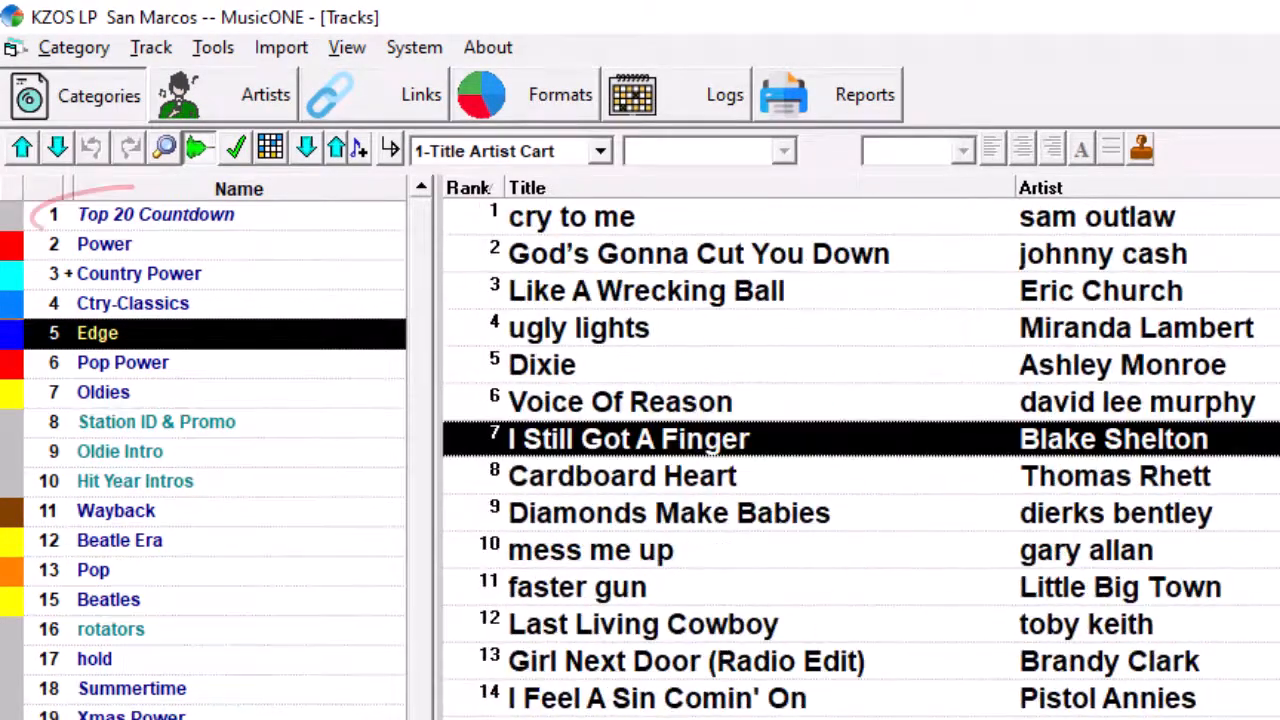
click(1172, 214)
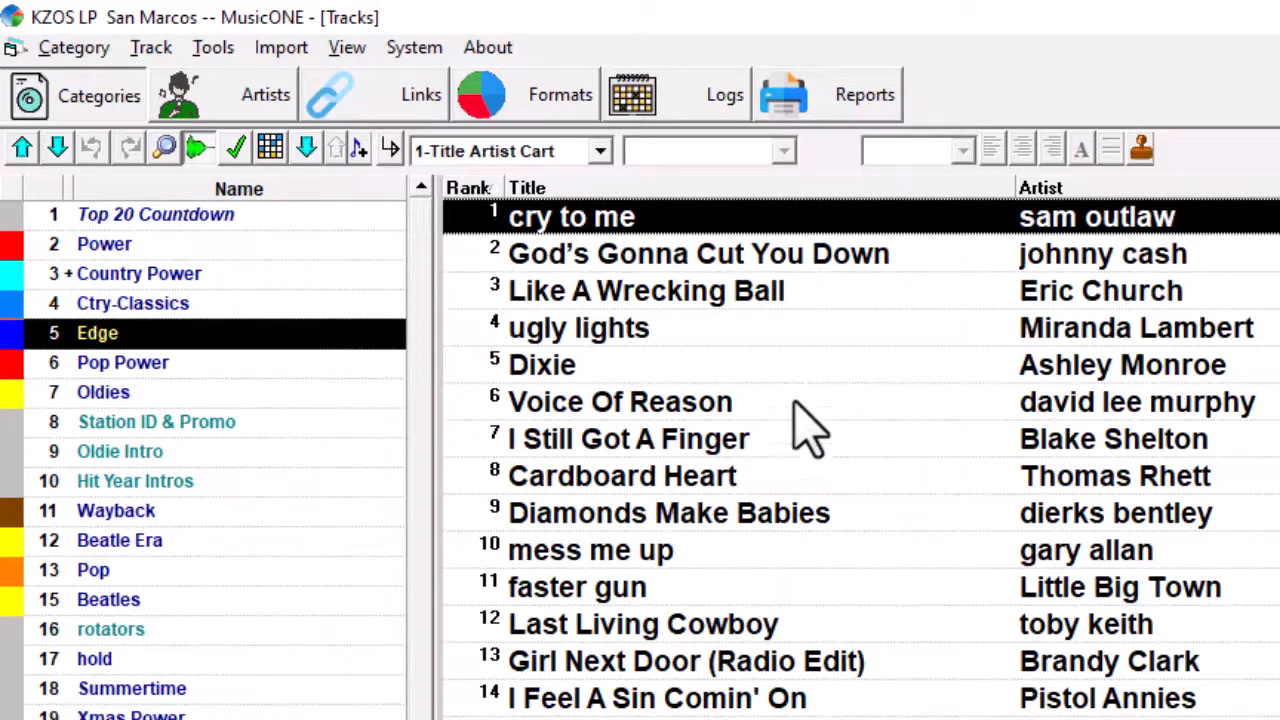
- Show the track lists of the Top 20 Countdown, Power, Country Power and Ctry-Classics categories in turn
click(273, 222)
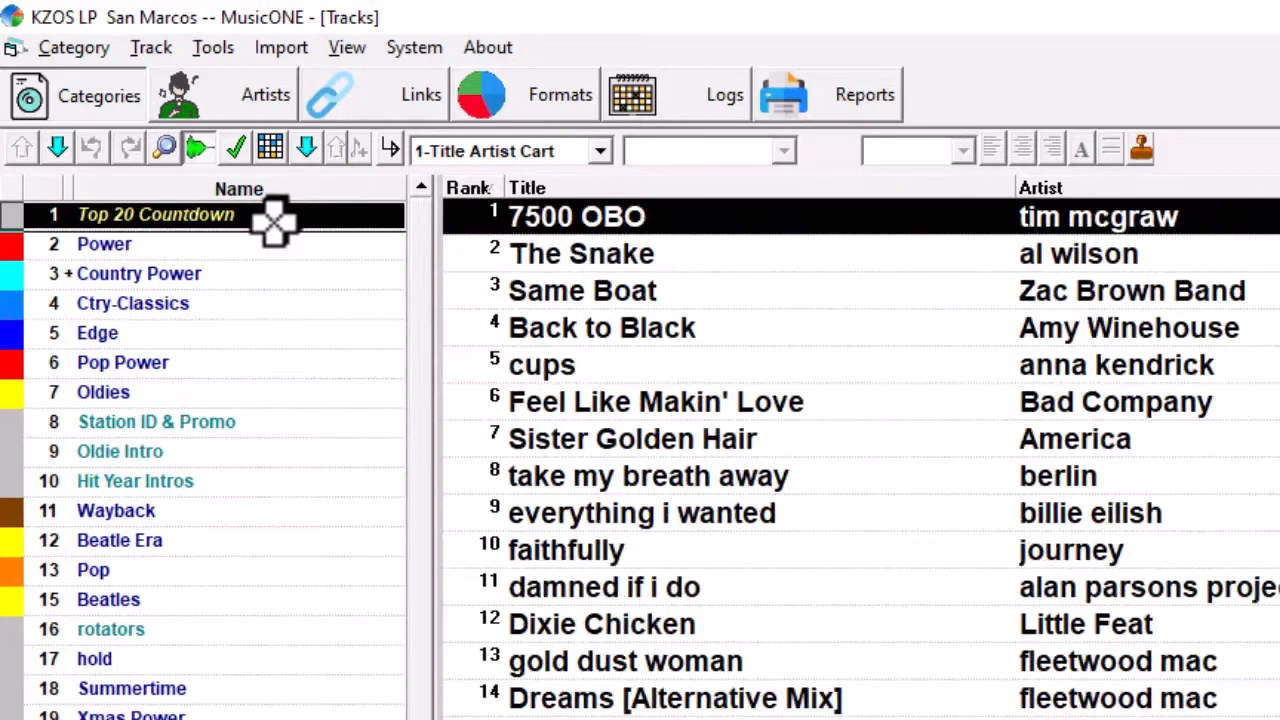
click(262, 248)
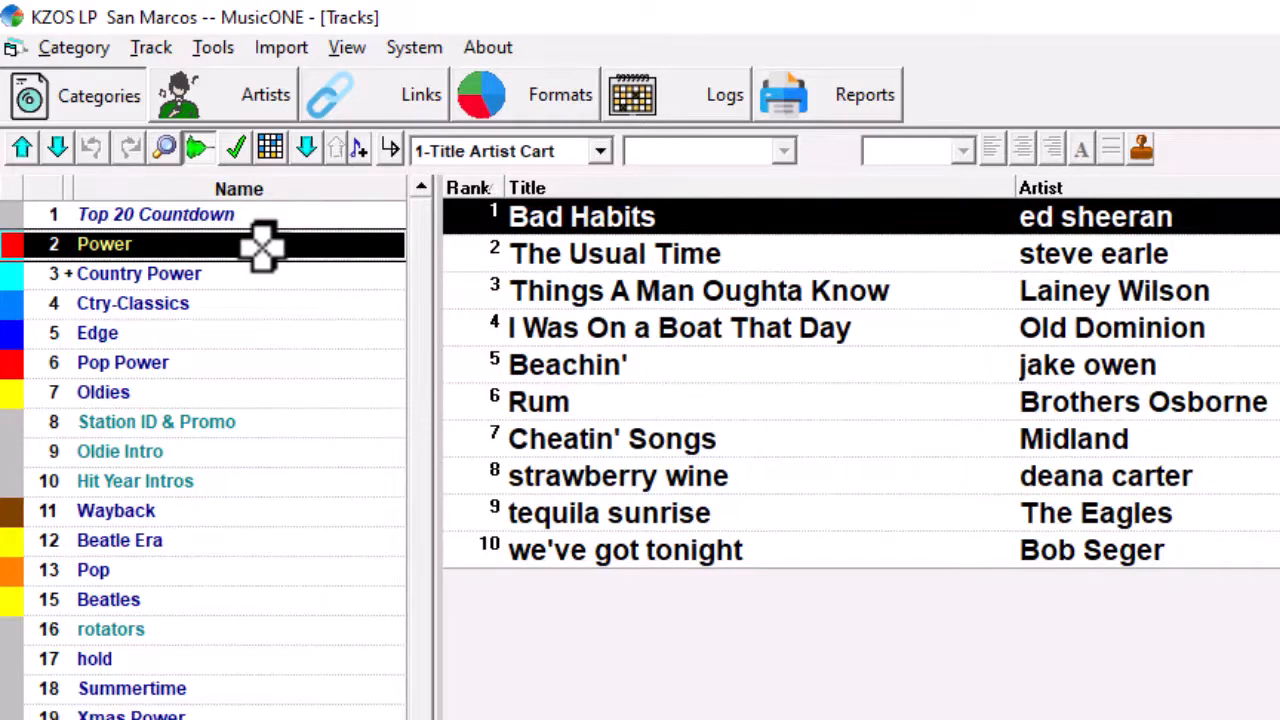
click(253, 275)
click(253, 303)
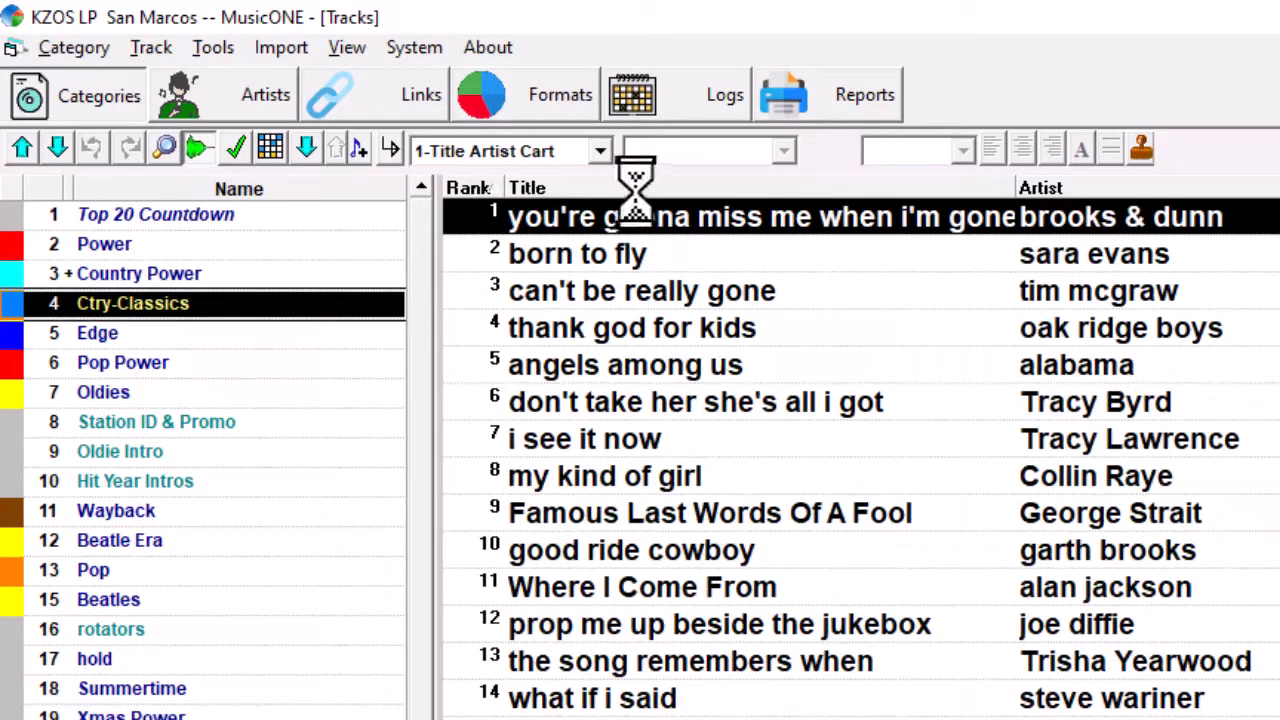
- View the Ctry-Classics tracks in the 2-Timing view and in the 3-Spins view
click(600, 153)
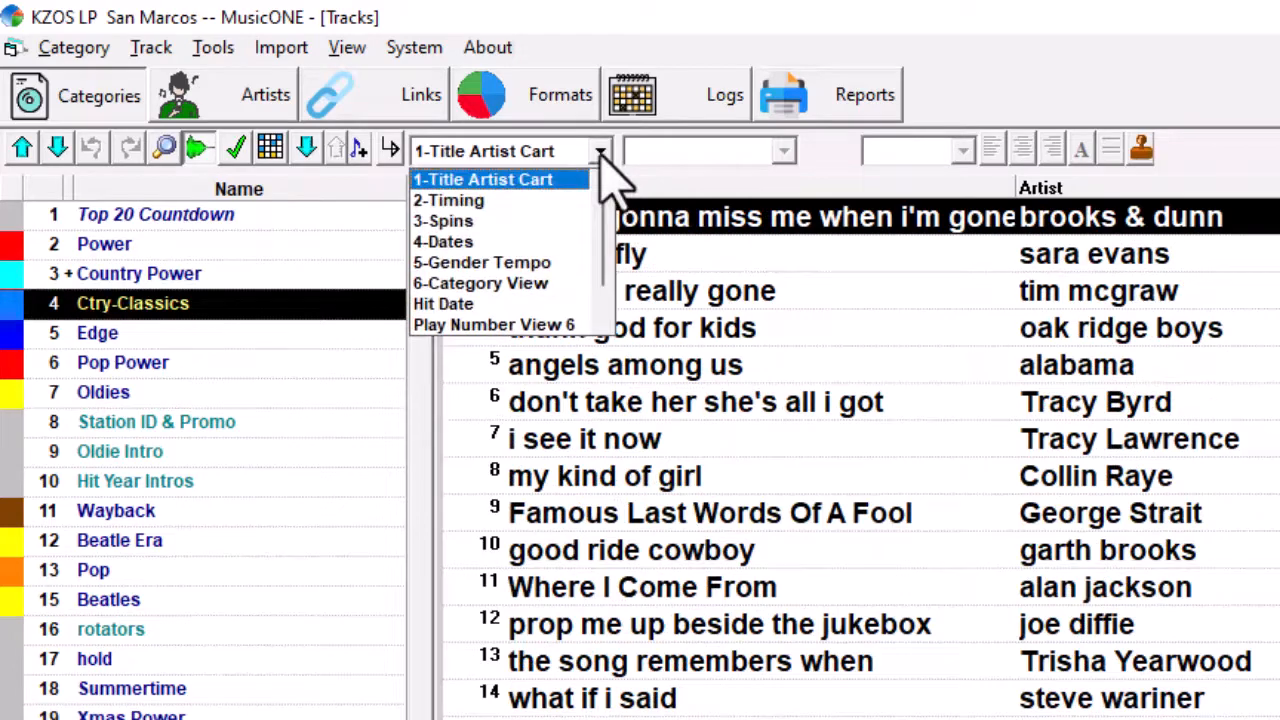
click(548, 201)
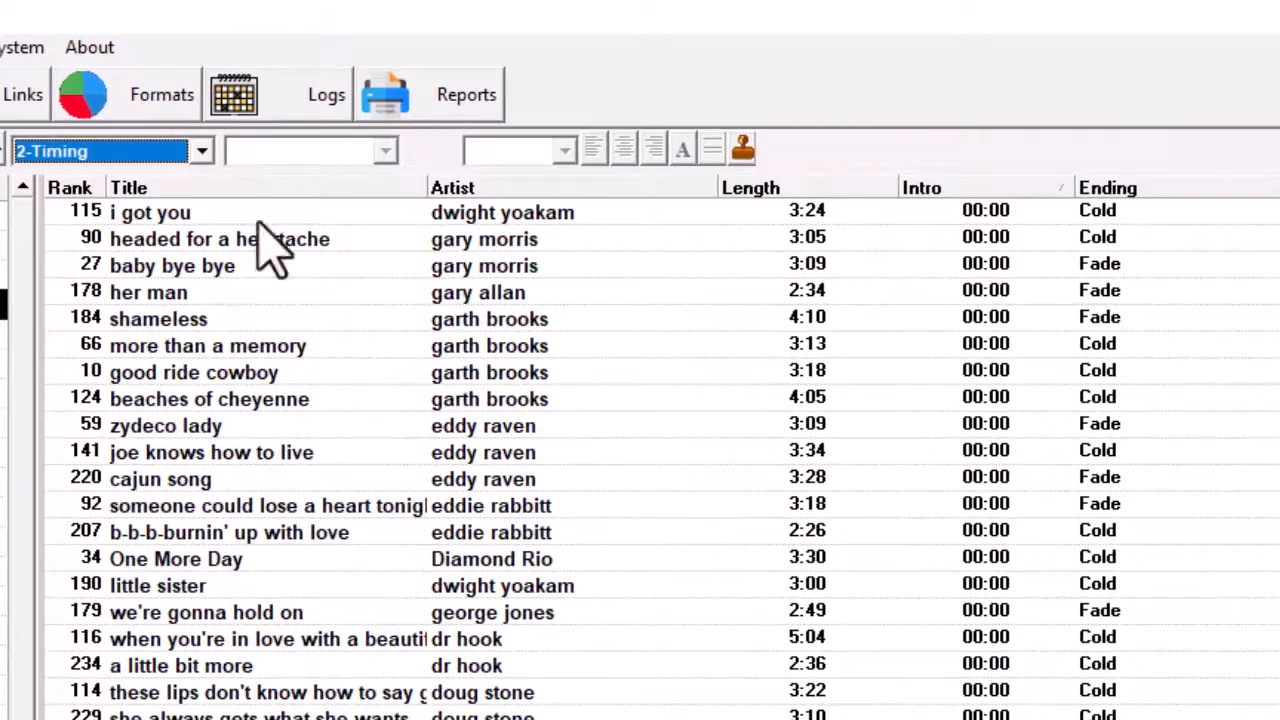
click(201, 151)
click(157, 199)
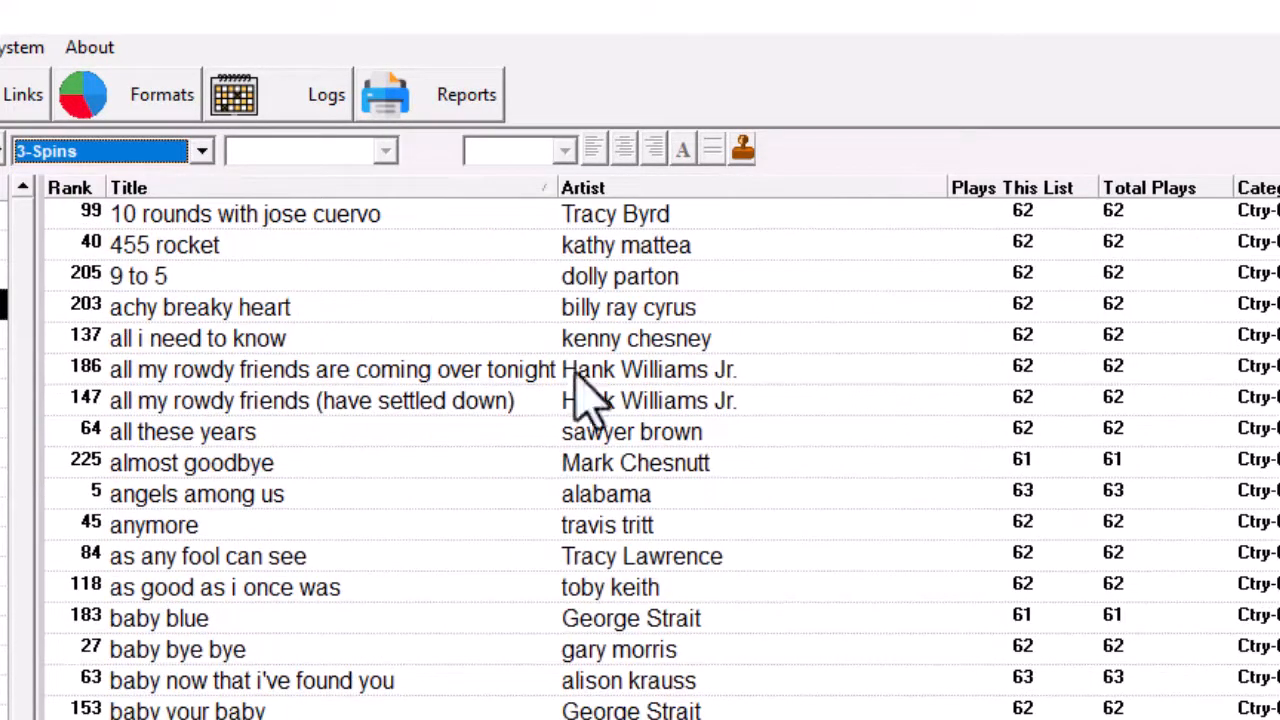
- Display the Power category and switch its track list to the 4-Dates view
click(5, 245)
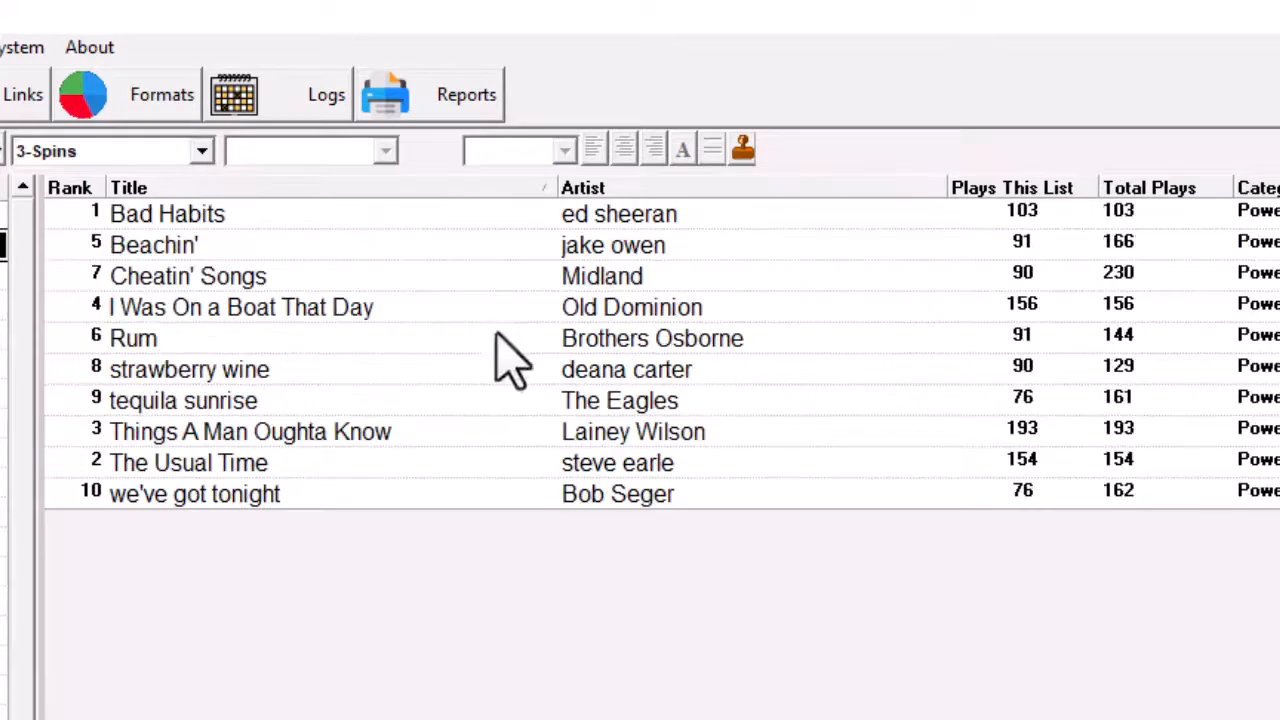
click(201, 151)
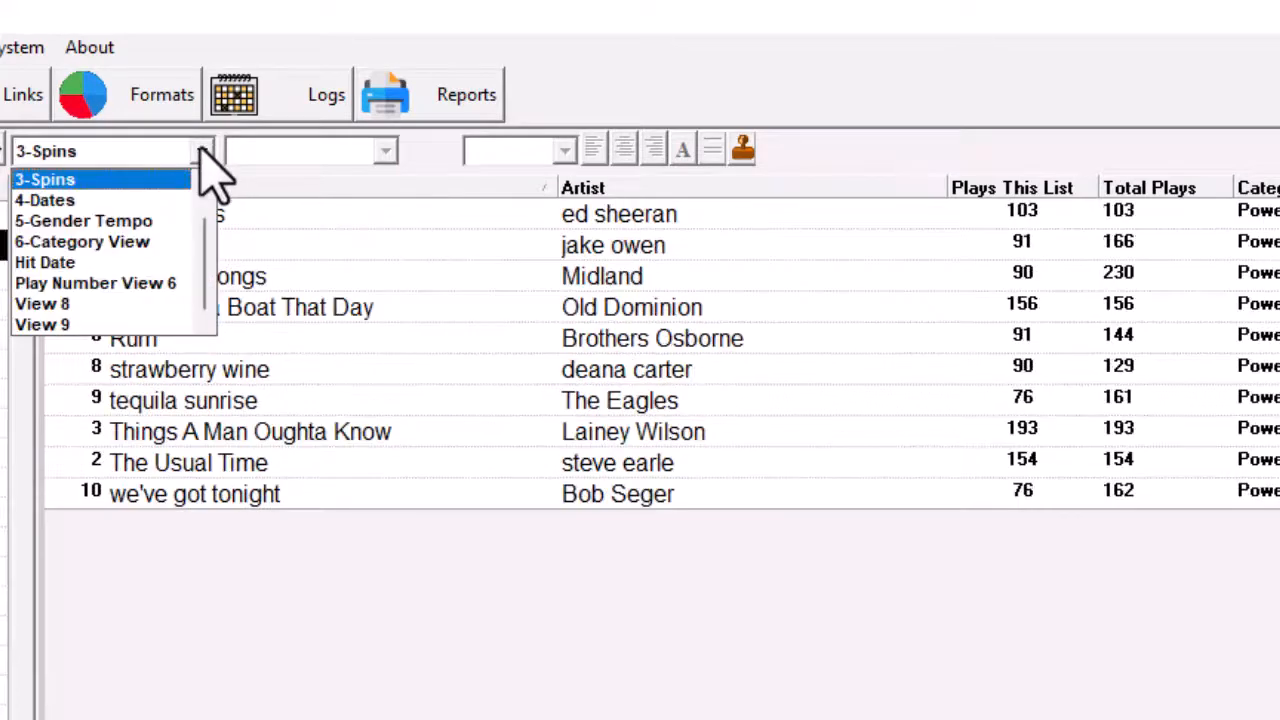
click(160, 200)
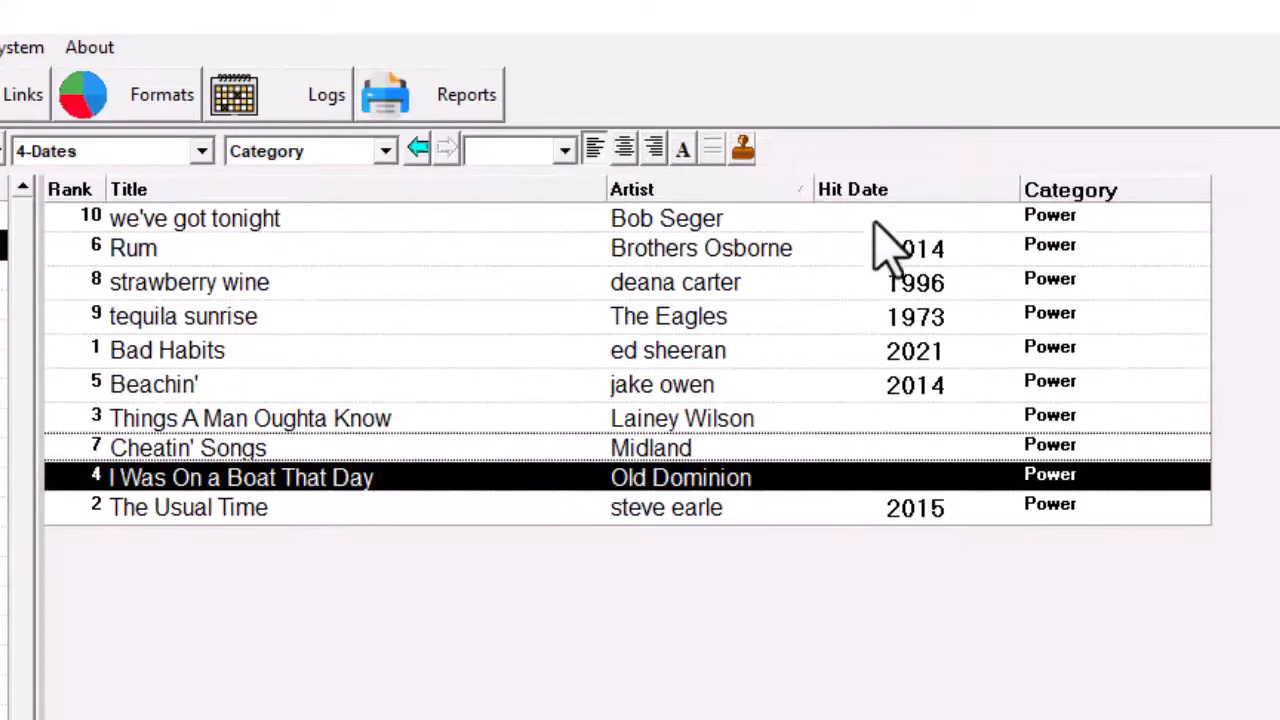
- Change the field of the Hit Date column in the 4-Dates view to Date Added
click(868, 218)
right_click(881, 189)
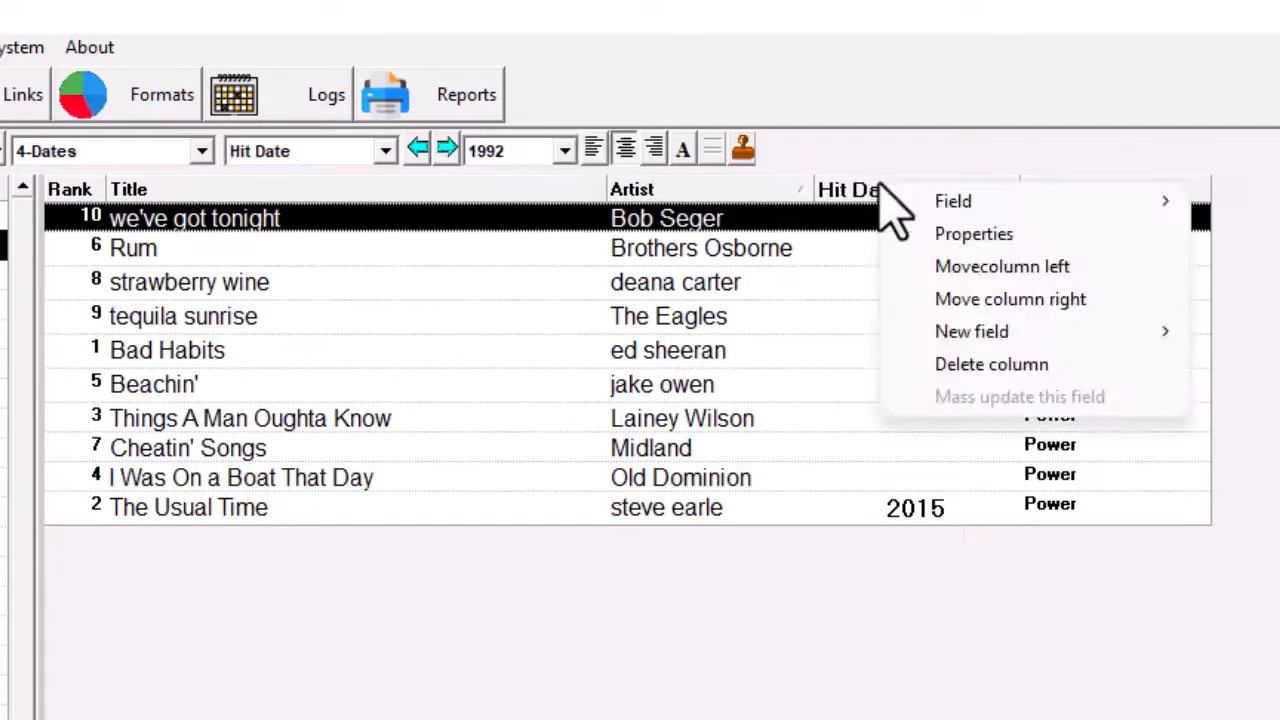
mouse_move(975, 205)
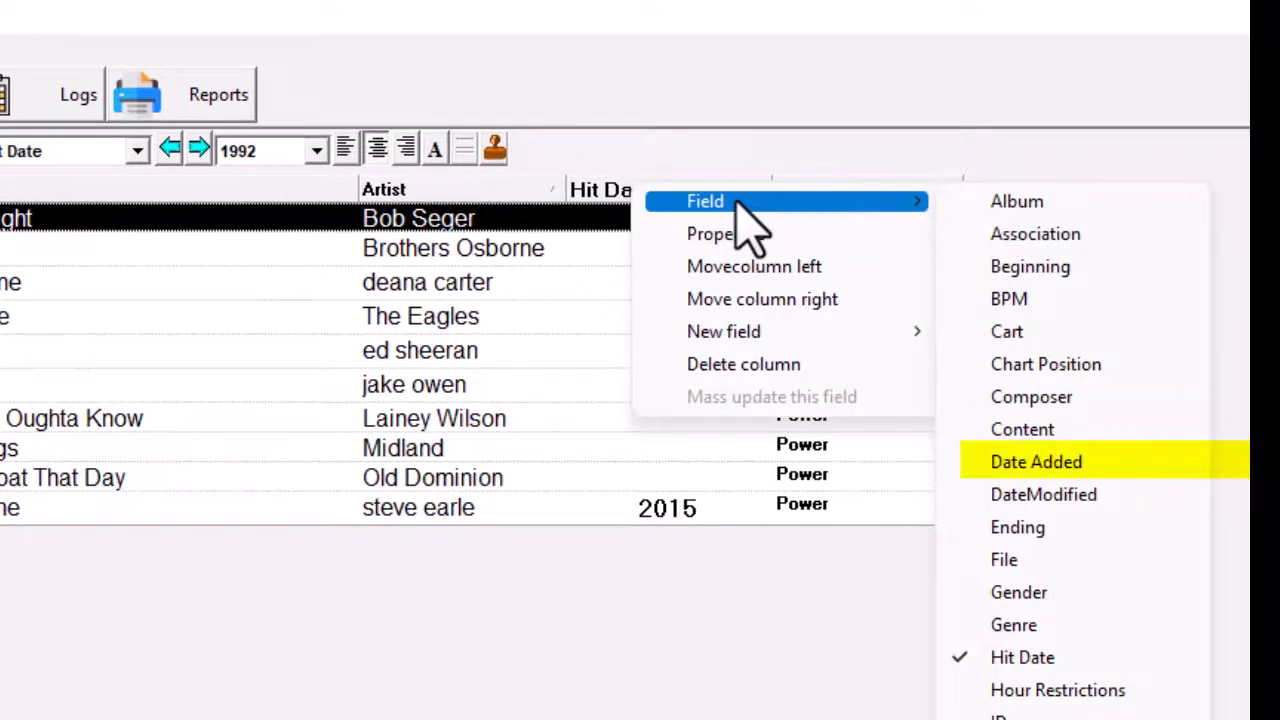
click(1060, 468)
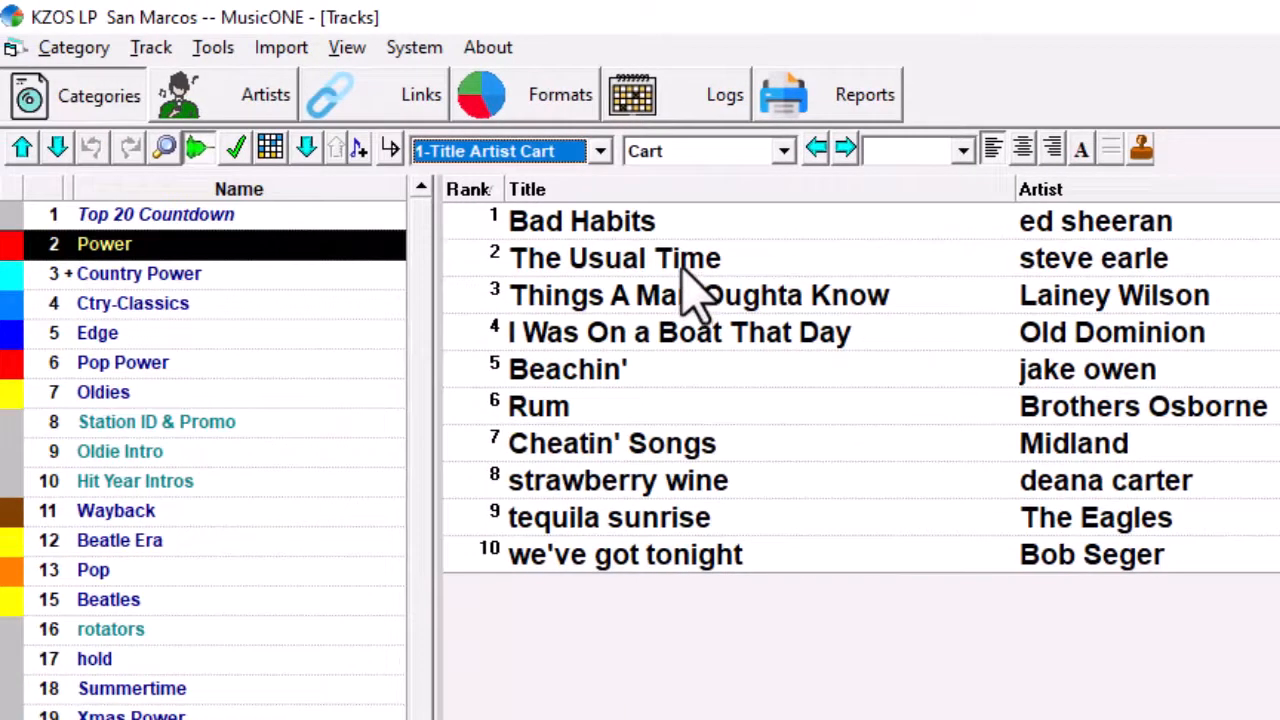
- Move The Usual Time, I Was On a Boat That Day and Rum together from Power to Country Power, and undo the move
click(684, 268)
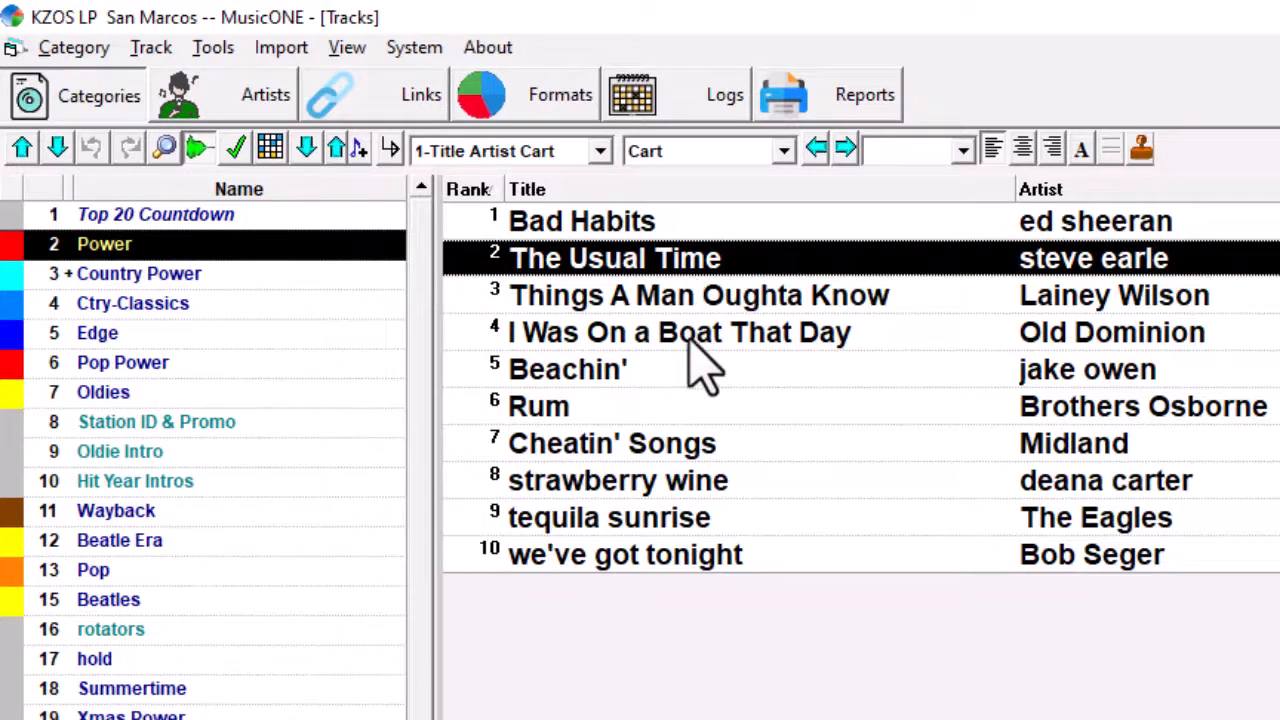
ctrl+click(684, 338)
ctrl+click(680, 410)
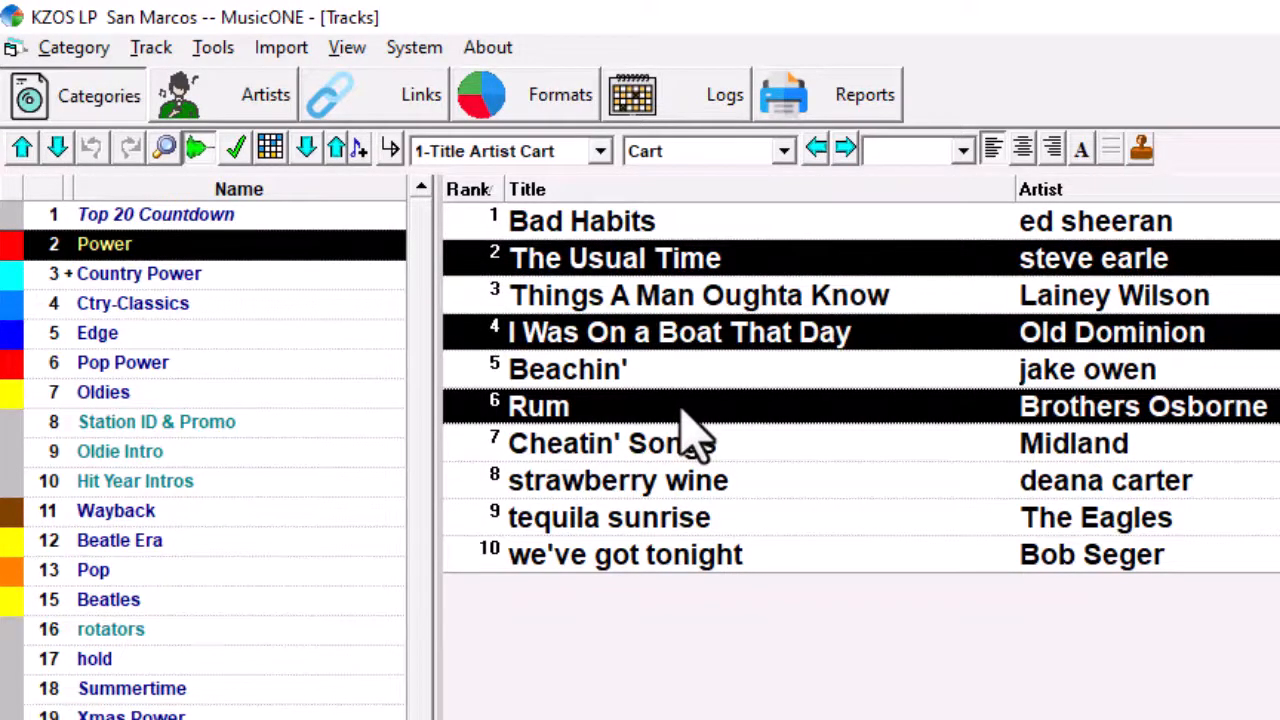
drag(683, 410, 297, 265)
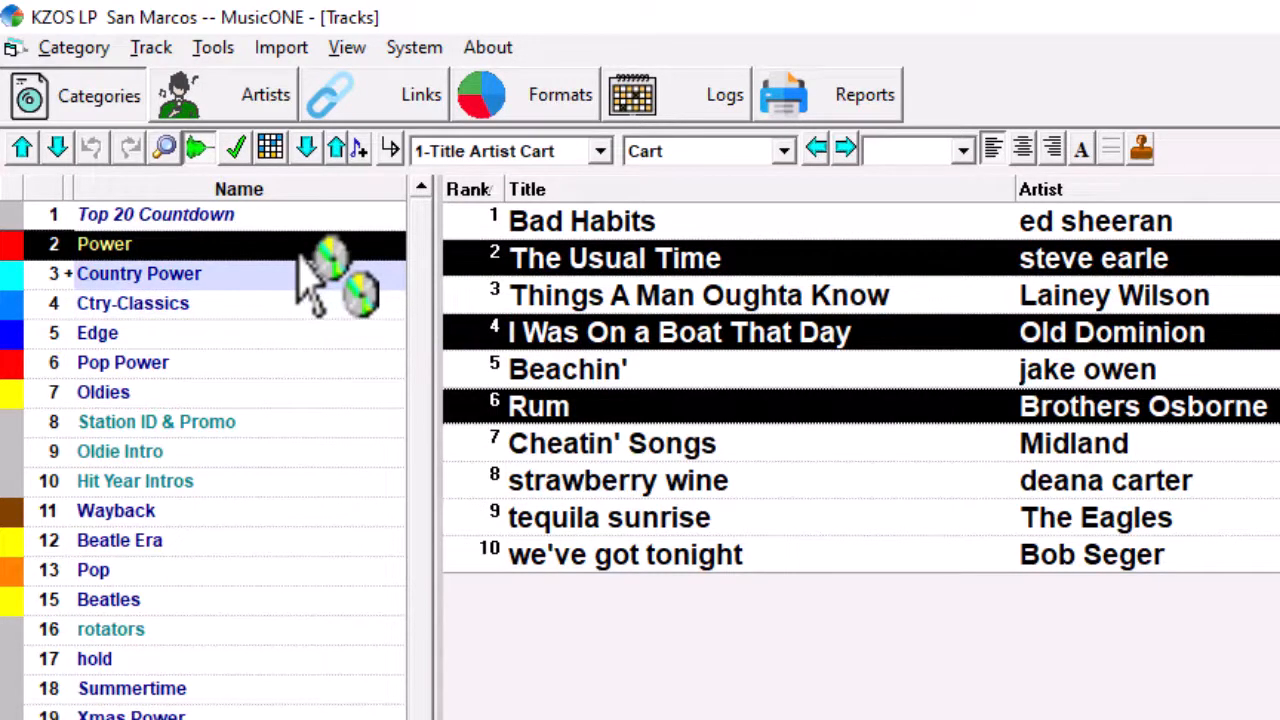
drag(297, 263, 289, 258)
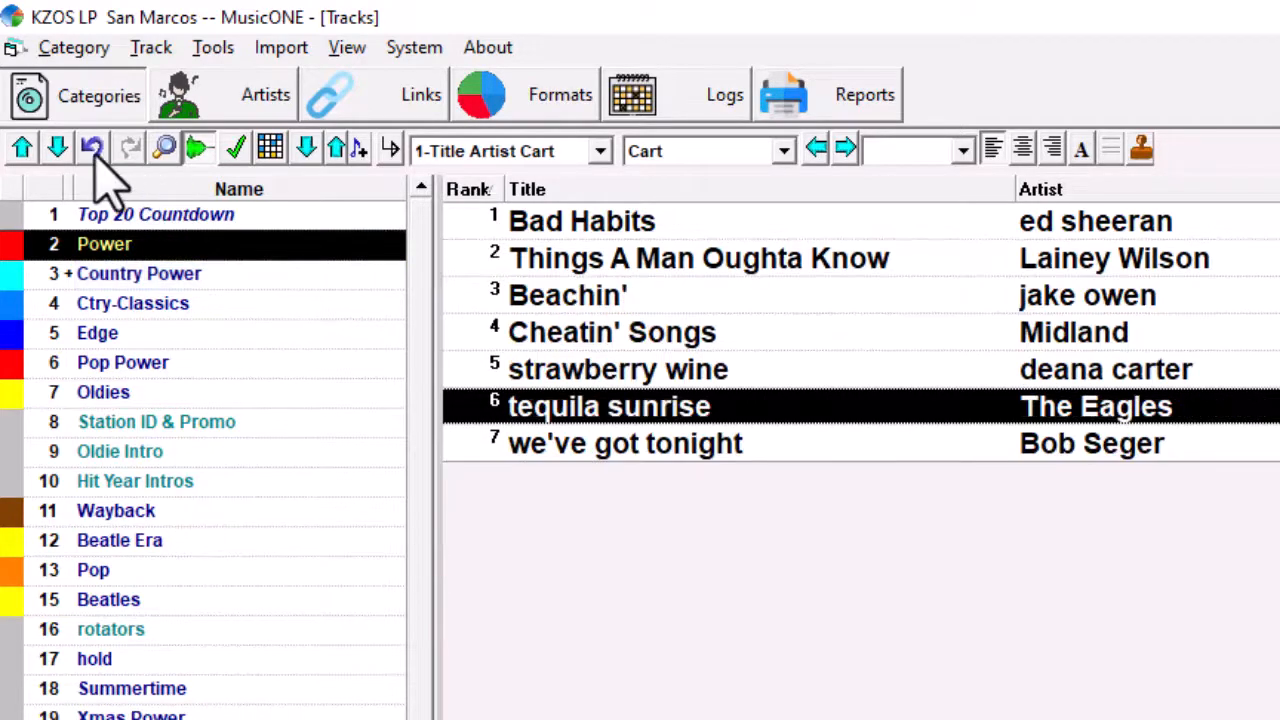
click(91, 147)
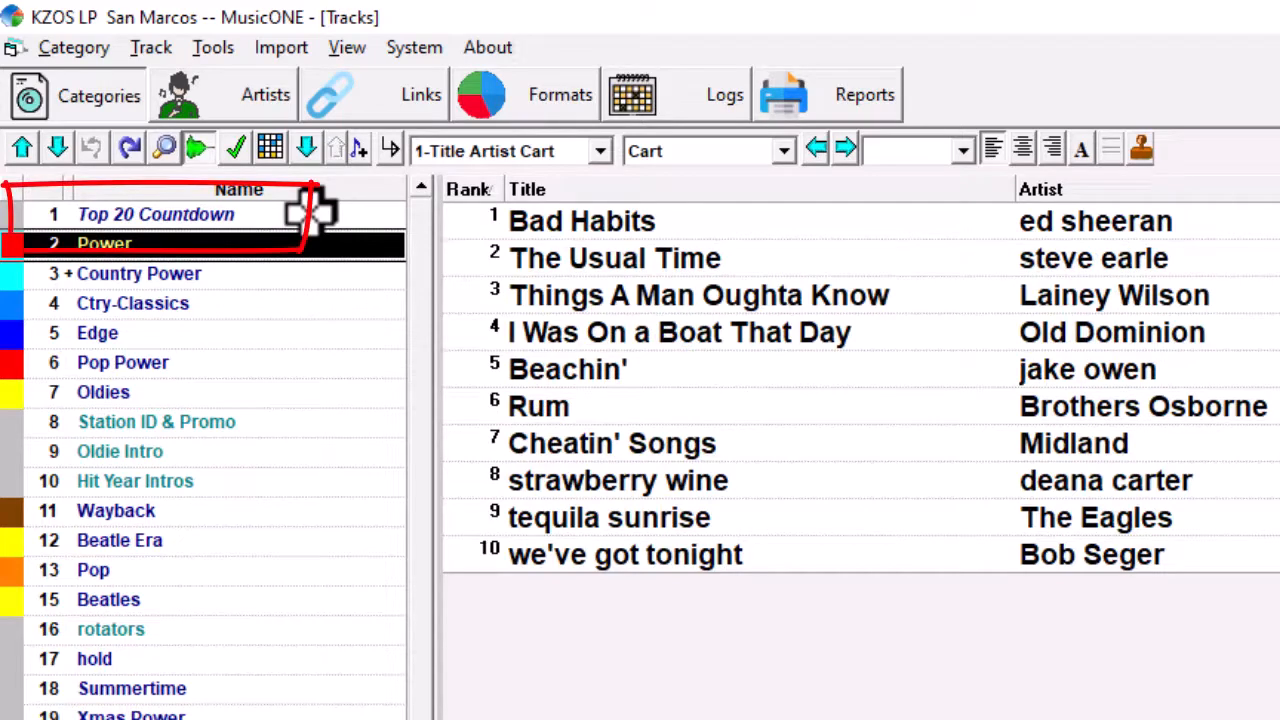
- View the category settings for Ctry-Classics and display its rotation prediction chart
click(310, 212)
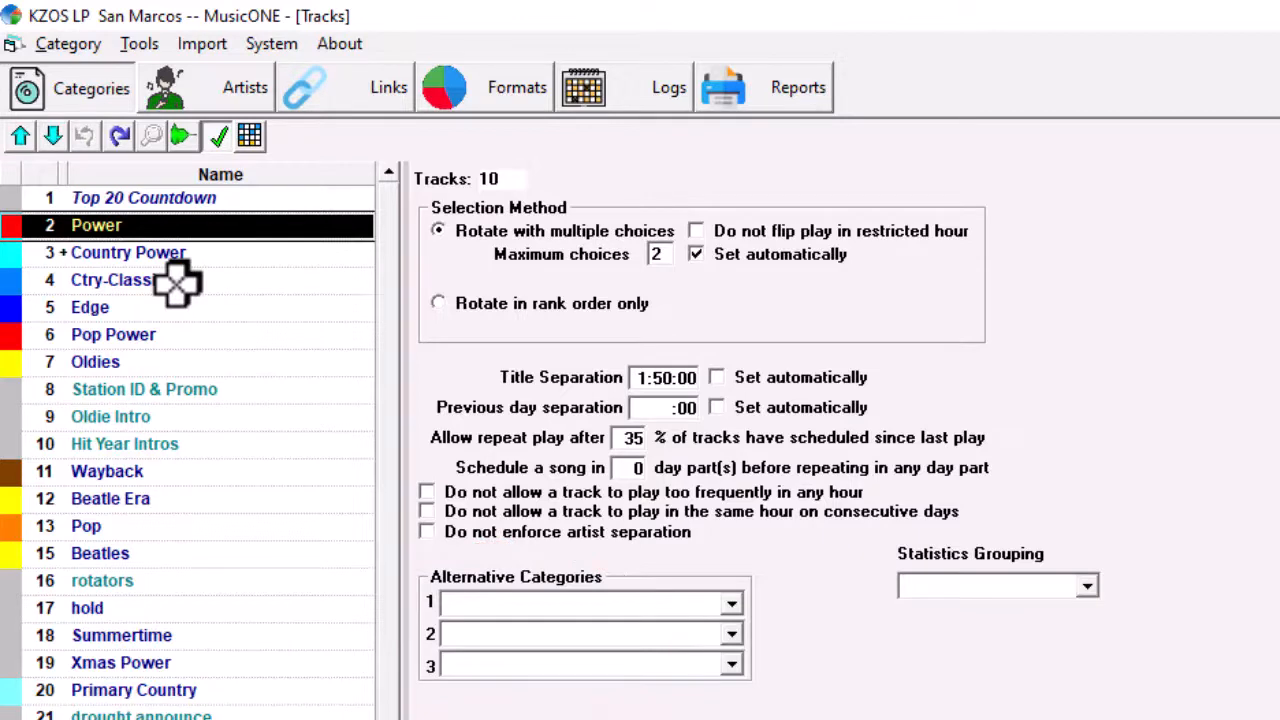
click(177, 282)
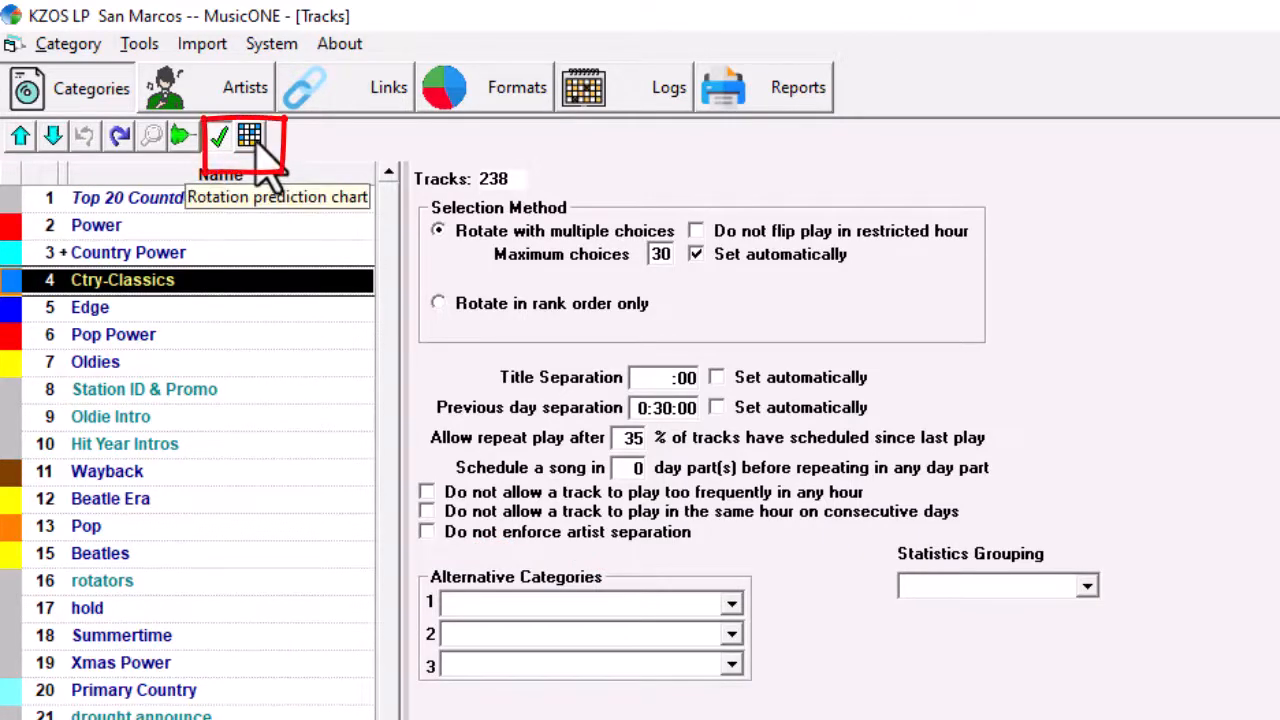
click(250, 138)
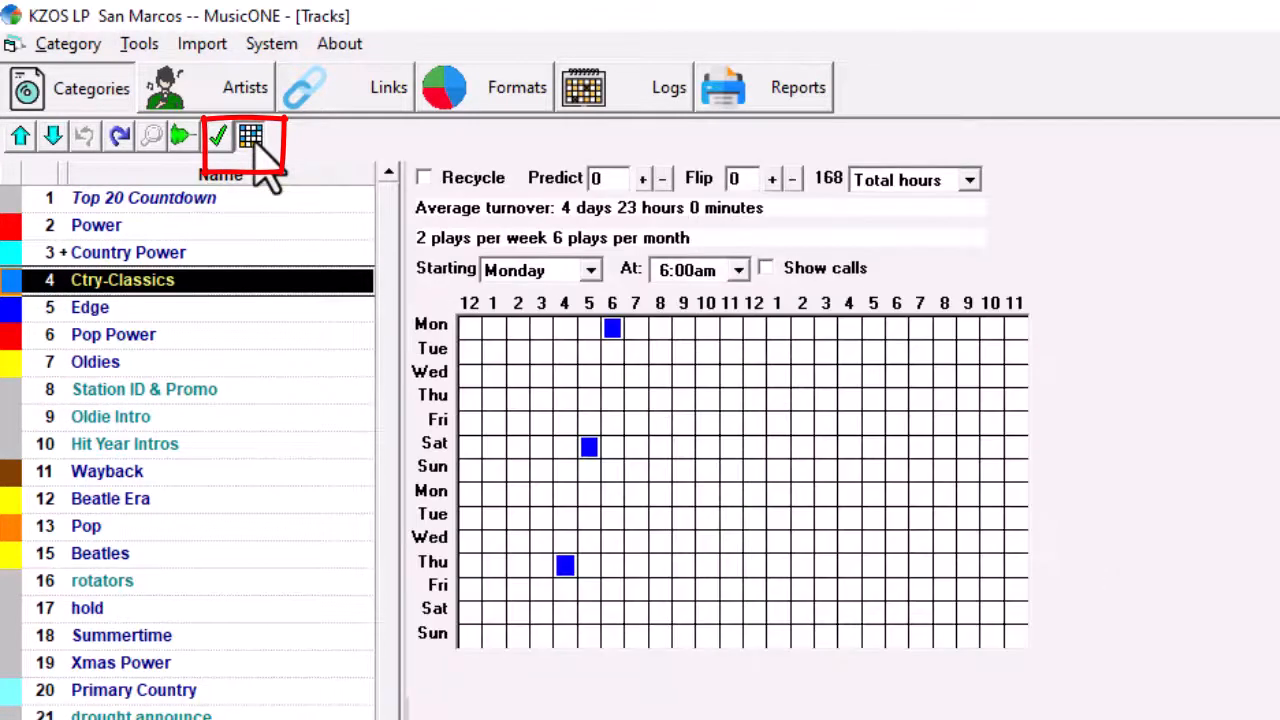
- Display the rotation prediction chart for Power and predict the rotation with one extra track (+1)
click(223, 229)
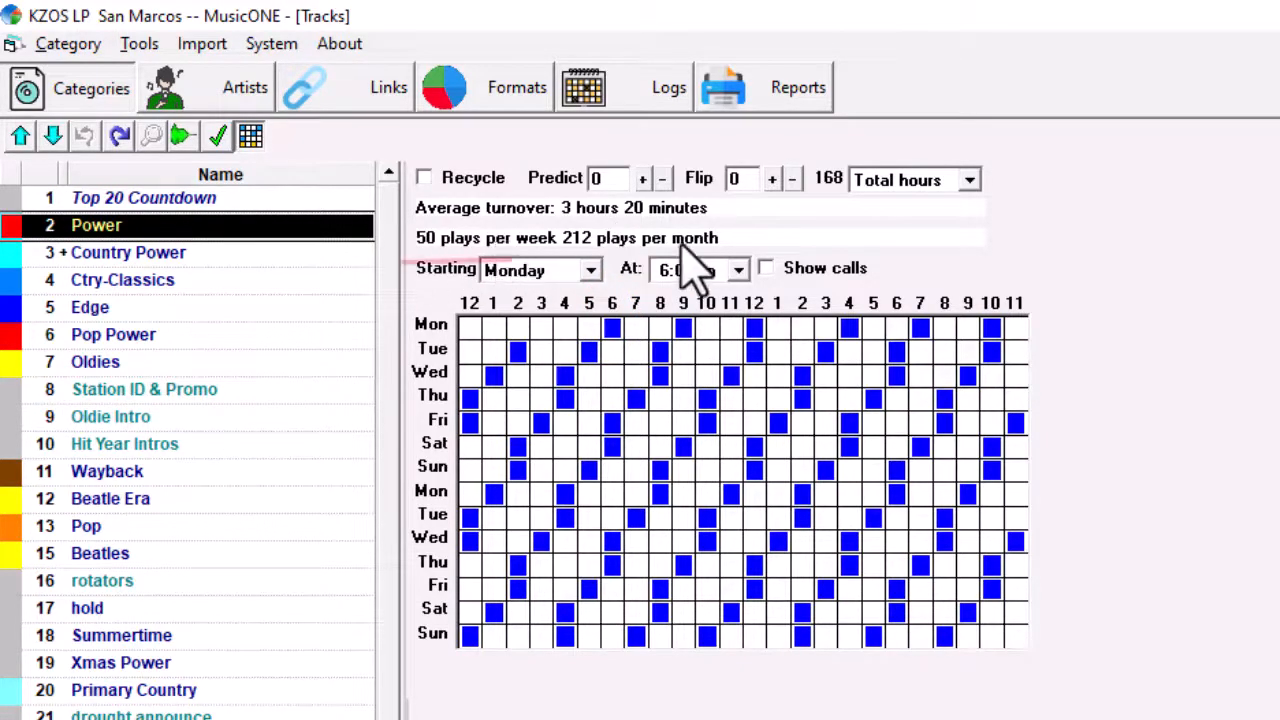
click(643, 178)
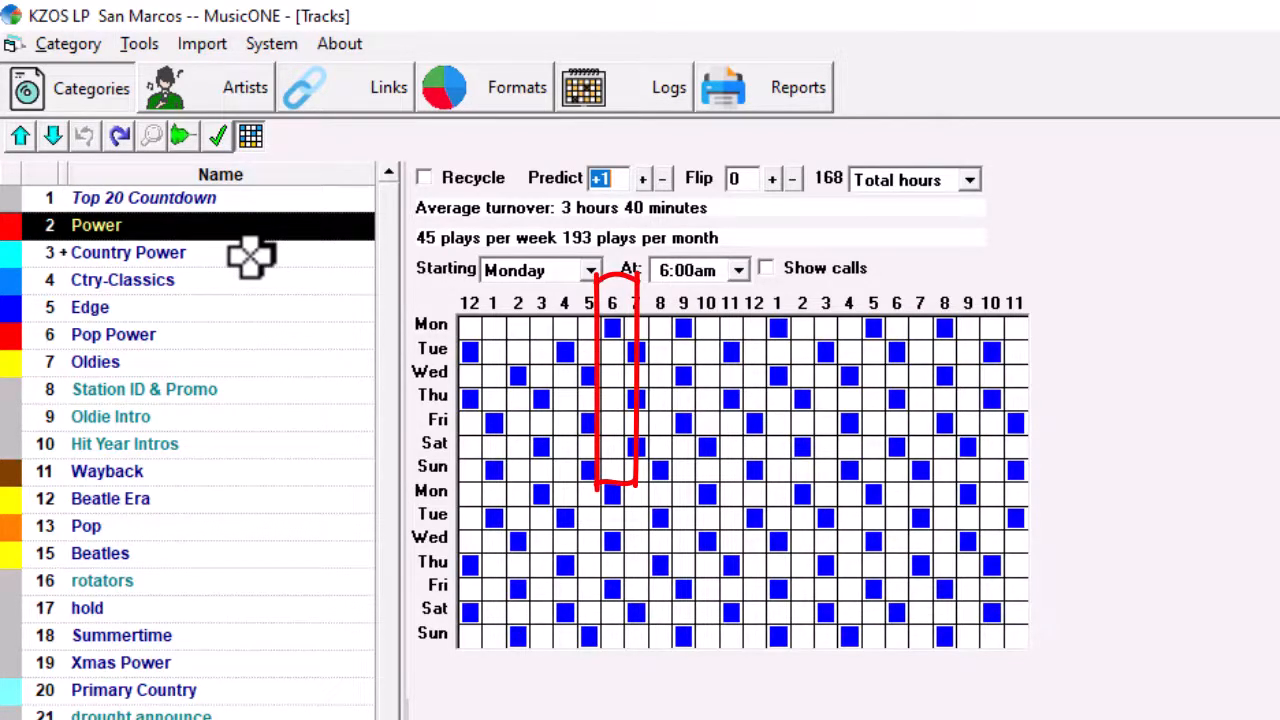
- Return to the Ctry-Classics rotation prediction chart and lower its Predict value to -10
click(228, 283)
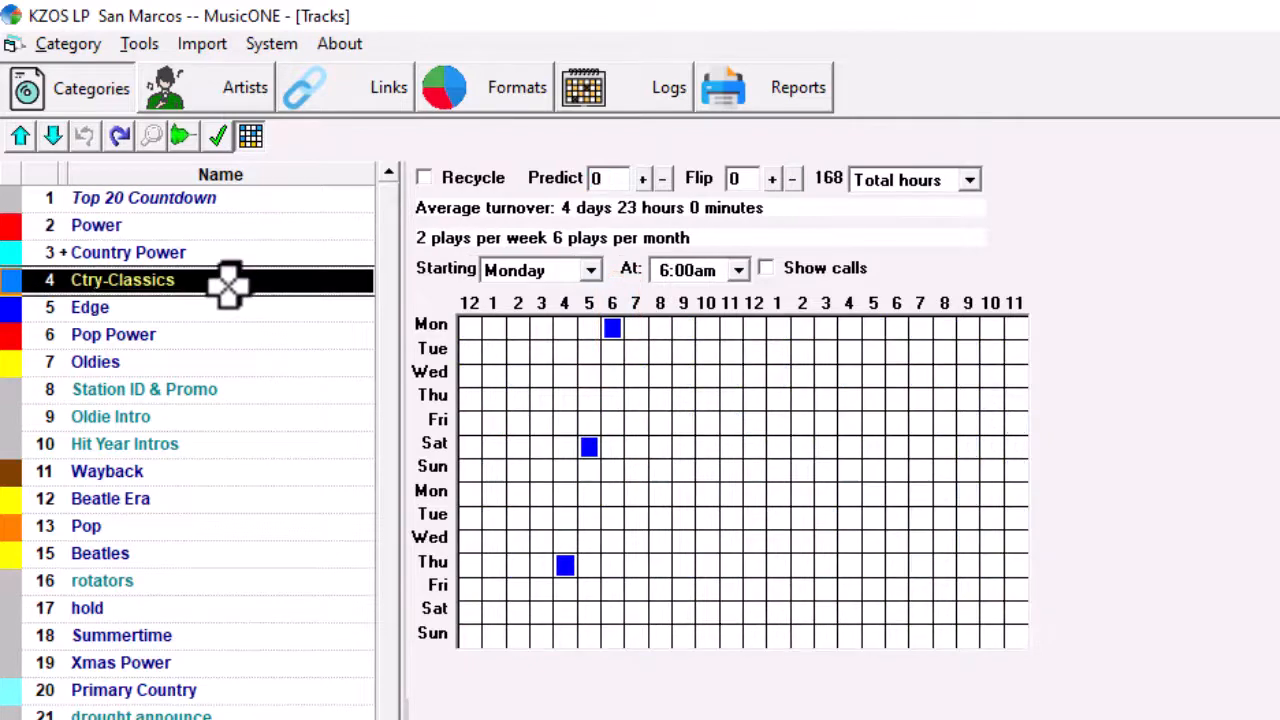
click(209, 311)
click(220, 283)
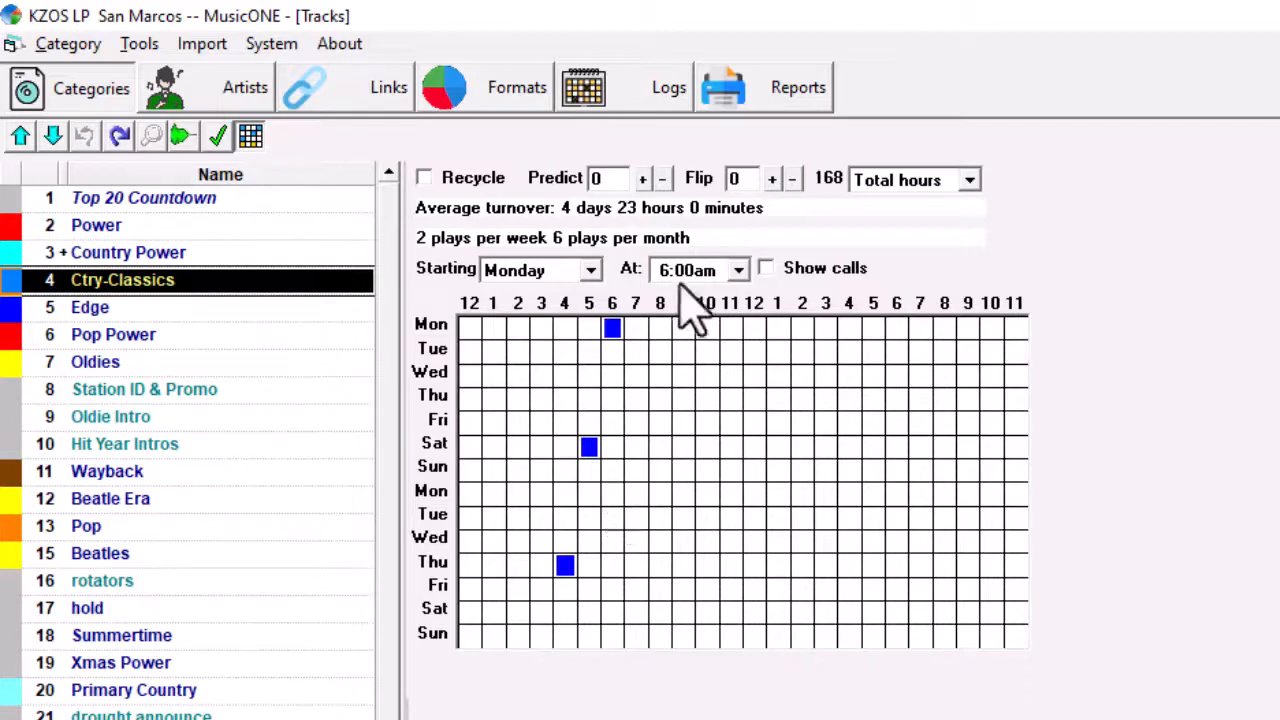
click(663, 180)
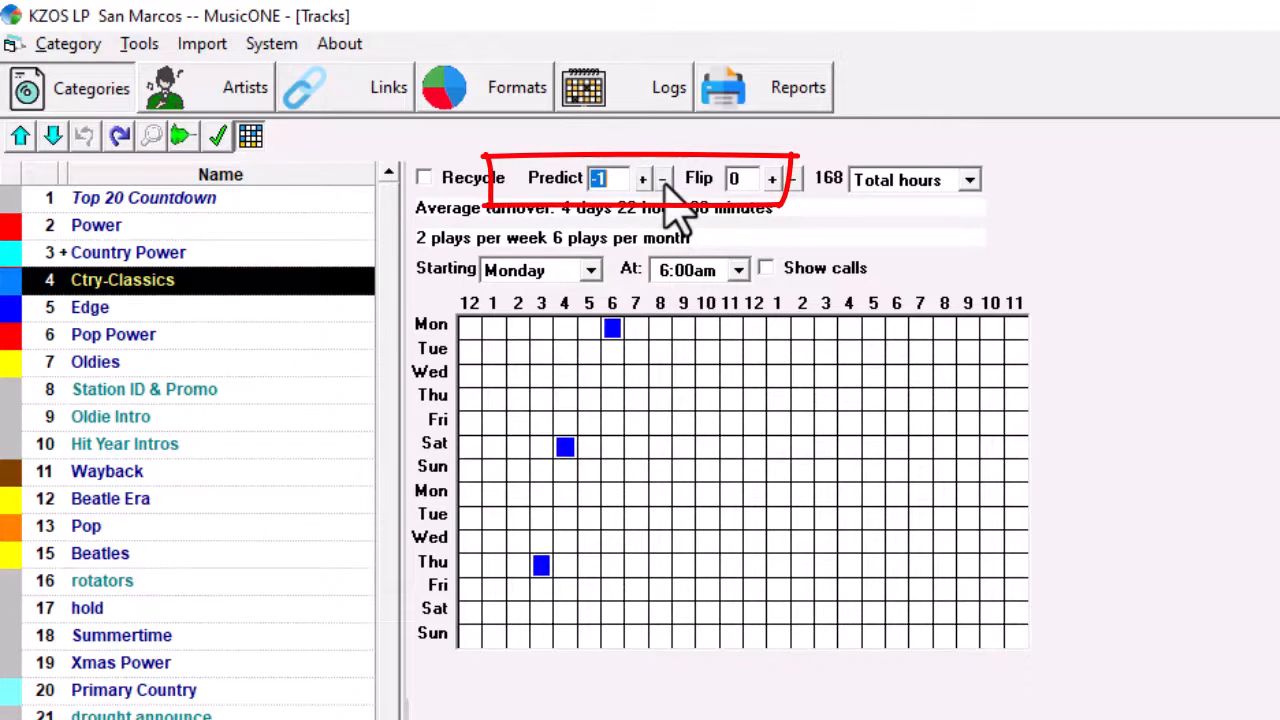
click(664, 182)
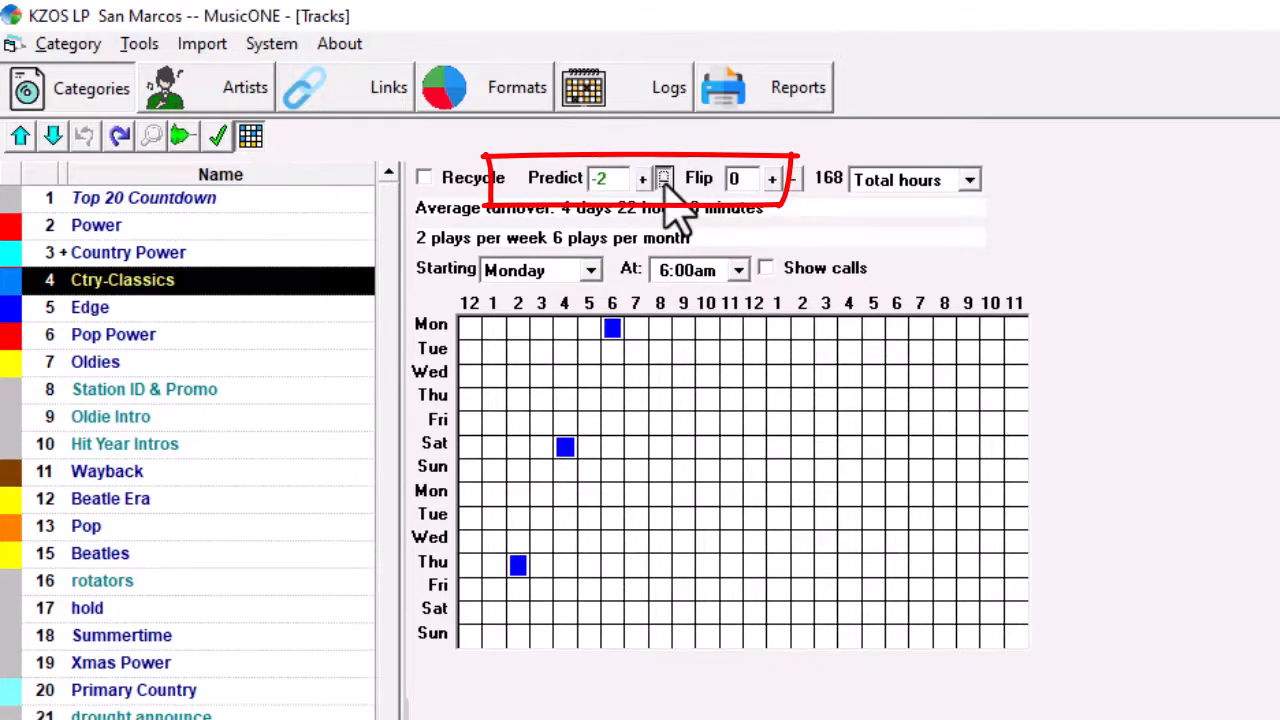
click(664, 182)
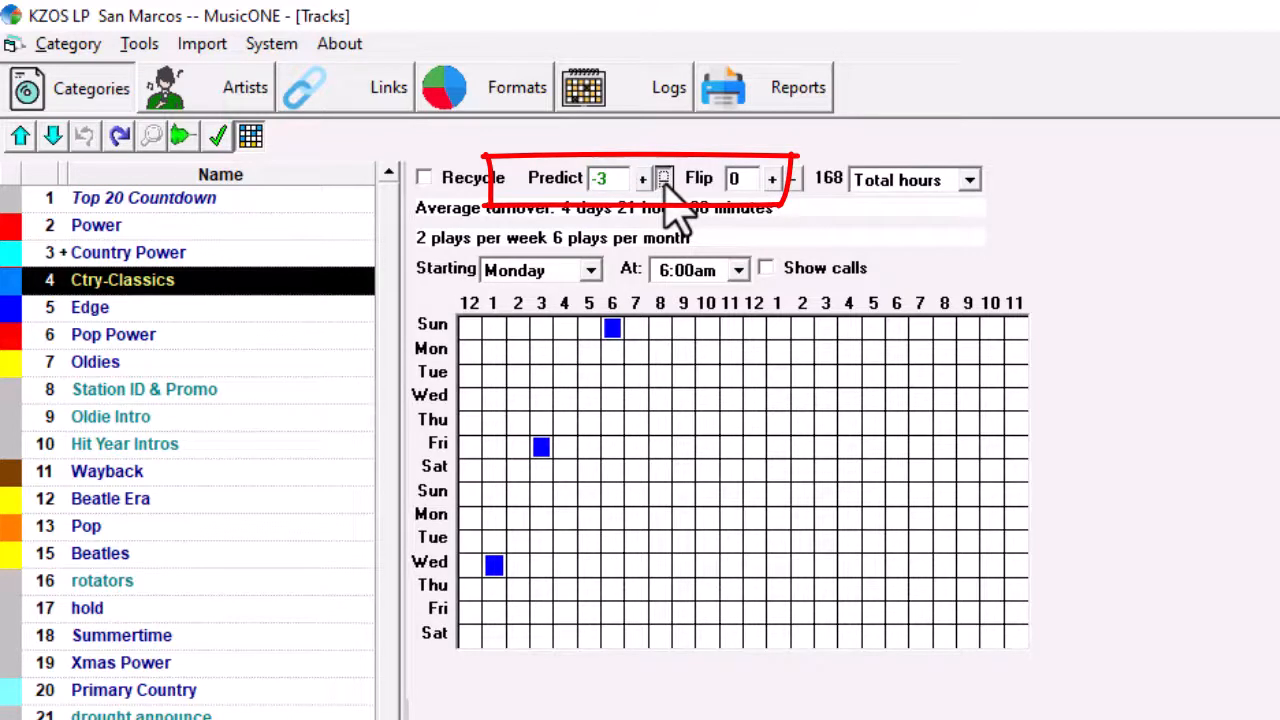
click(664, 181)
click(664, 182)
click(664, 182)
click(664, 182)
click(664, 182)
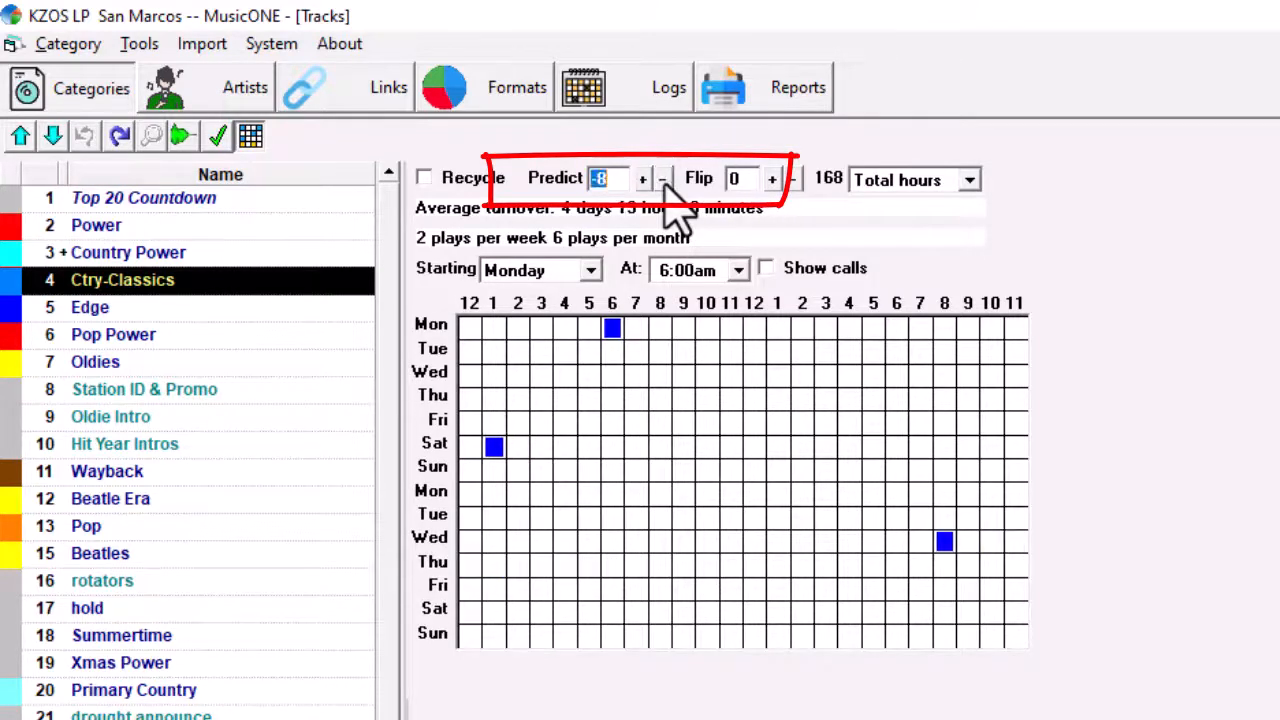
click(664, 182)
click(664, 182)
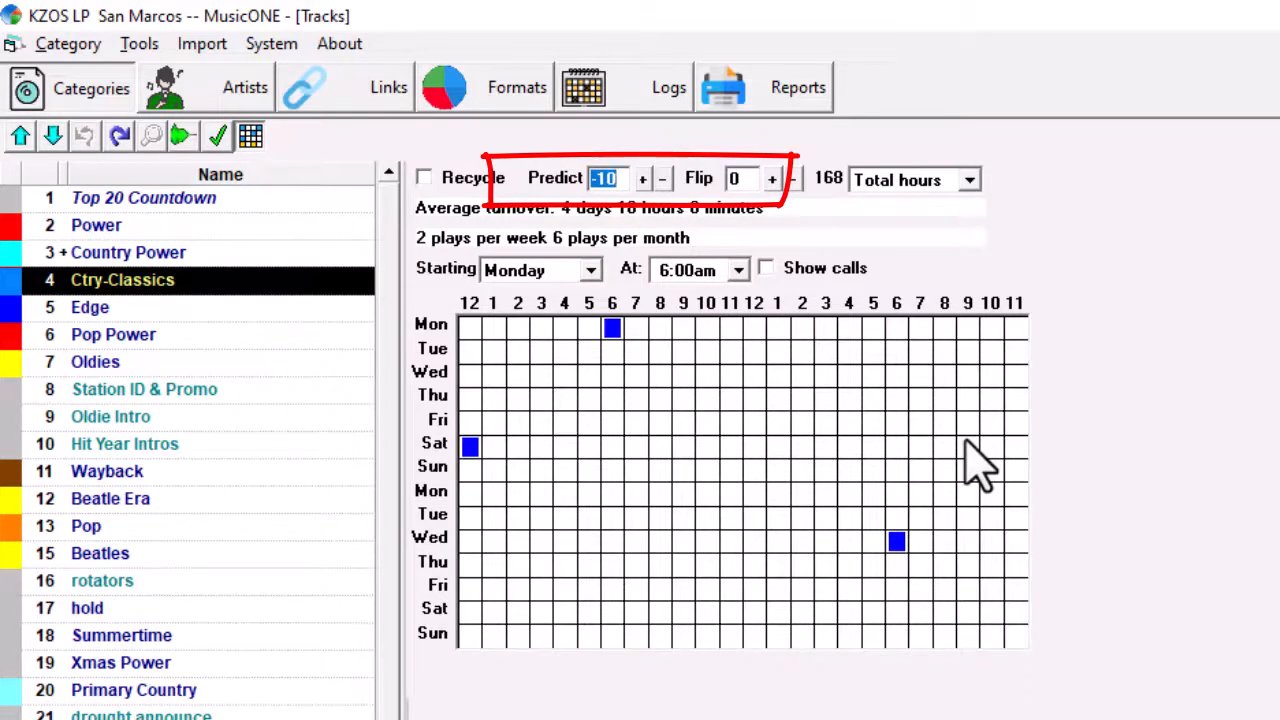
- Set the Monday starting time of the Ctry-Classics prediction to 12:00pm, and change it to 6:00pm
click(738, 270)
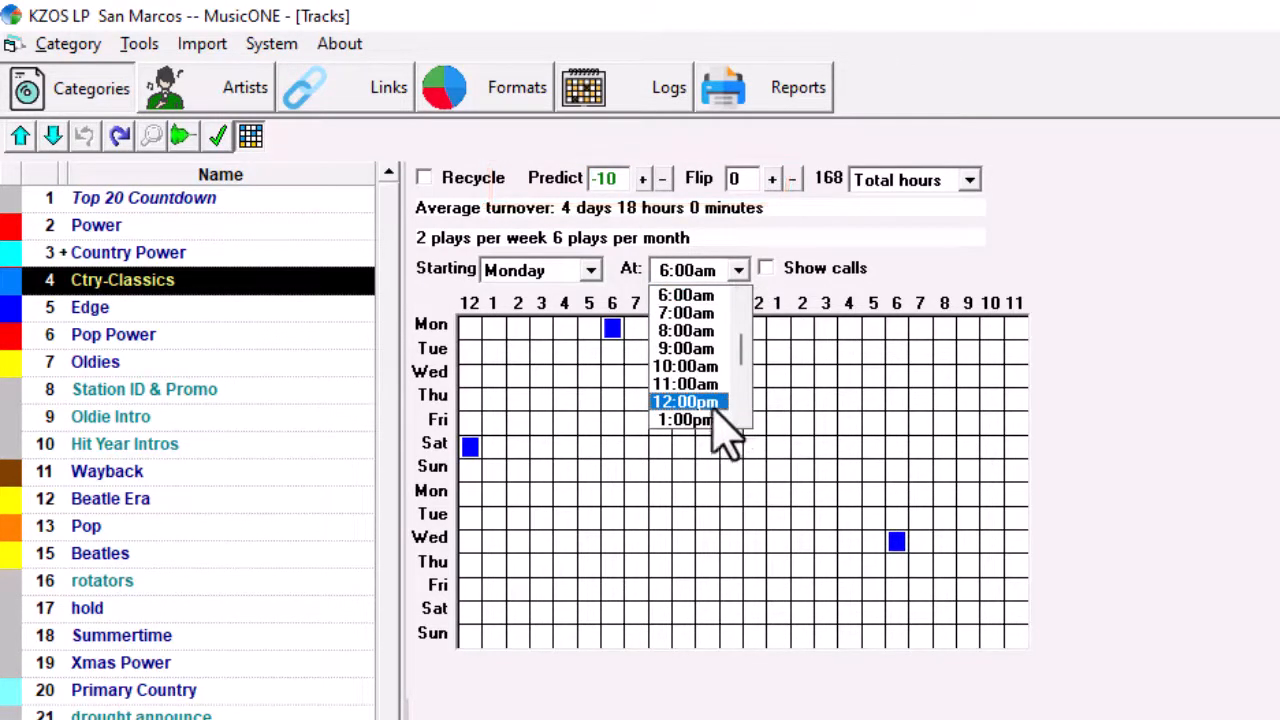
click(722, 405)
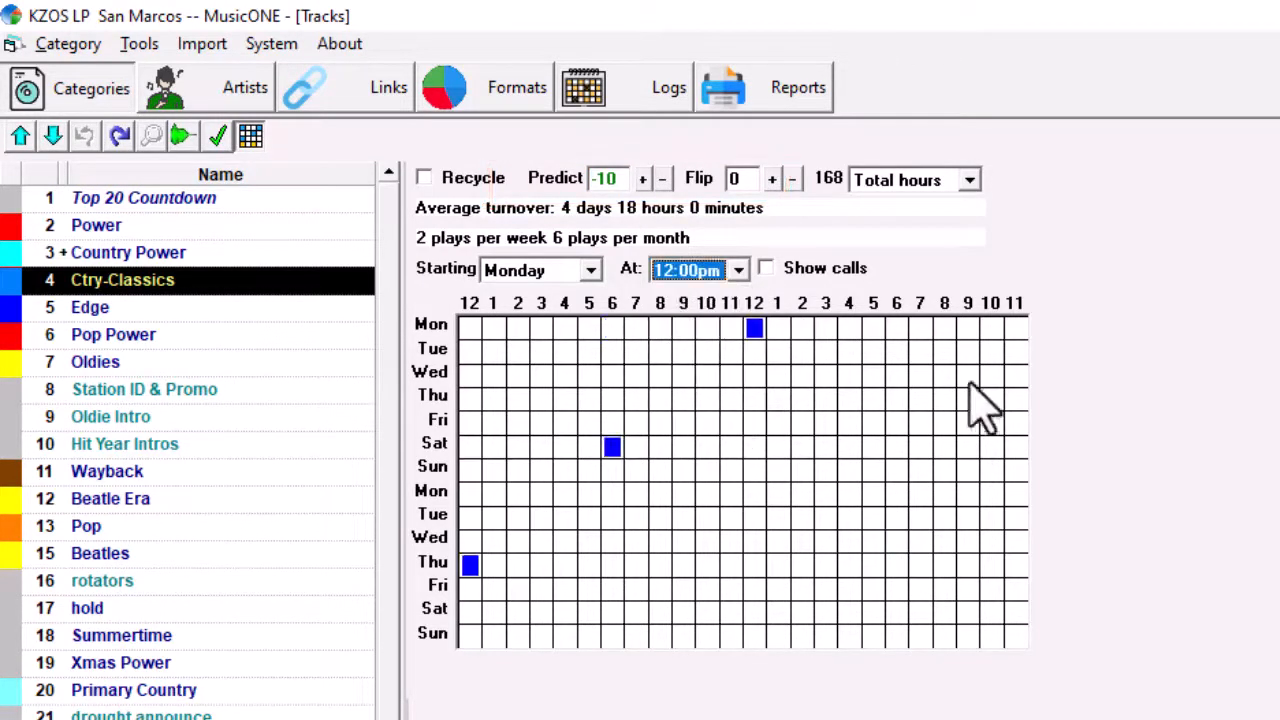
click(738, 270)
click(707, 402)
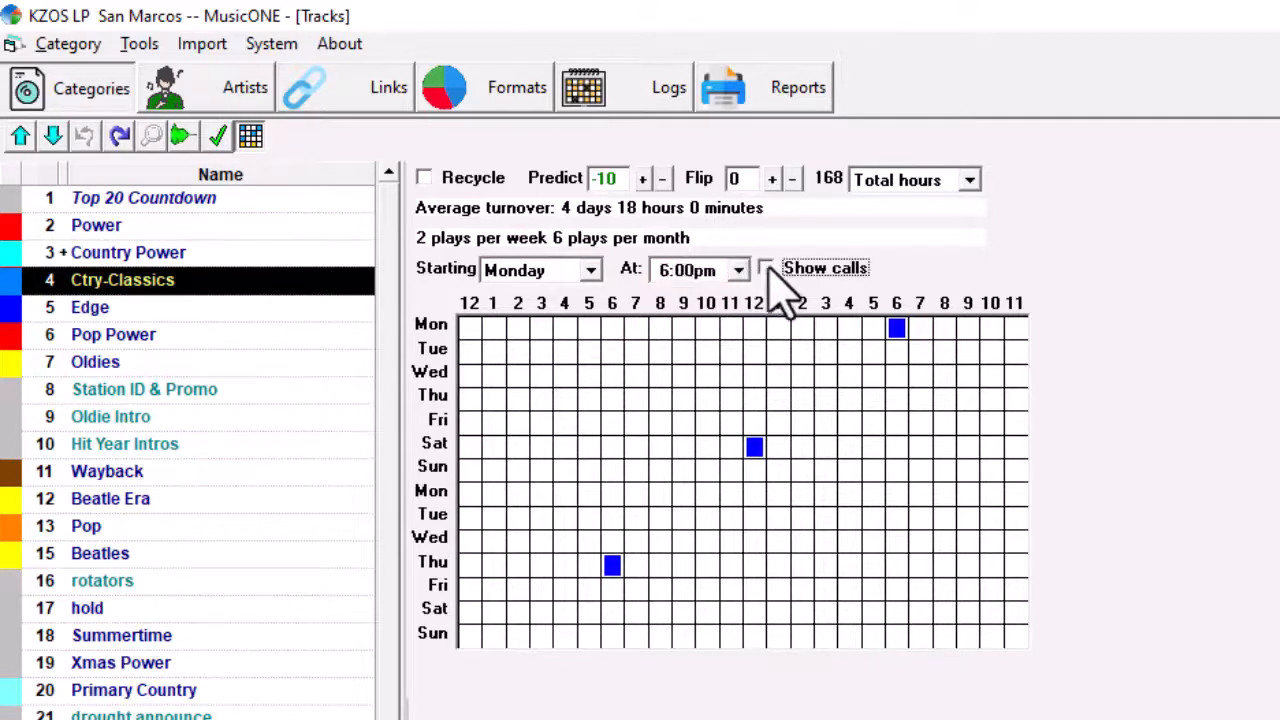
- Show the hourly calls in the chart for Ctry-Classics and view them for Power
click(765, 268)
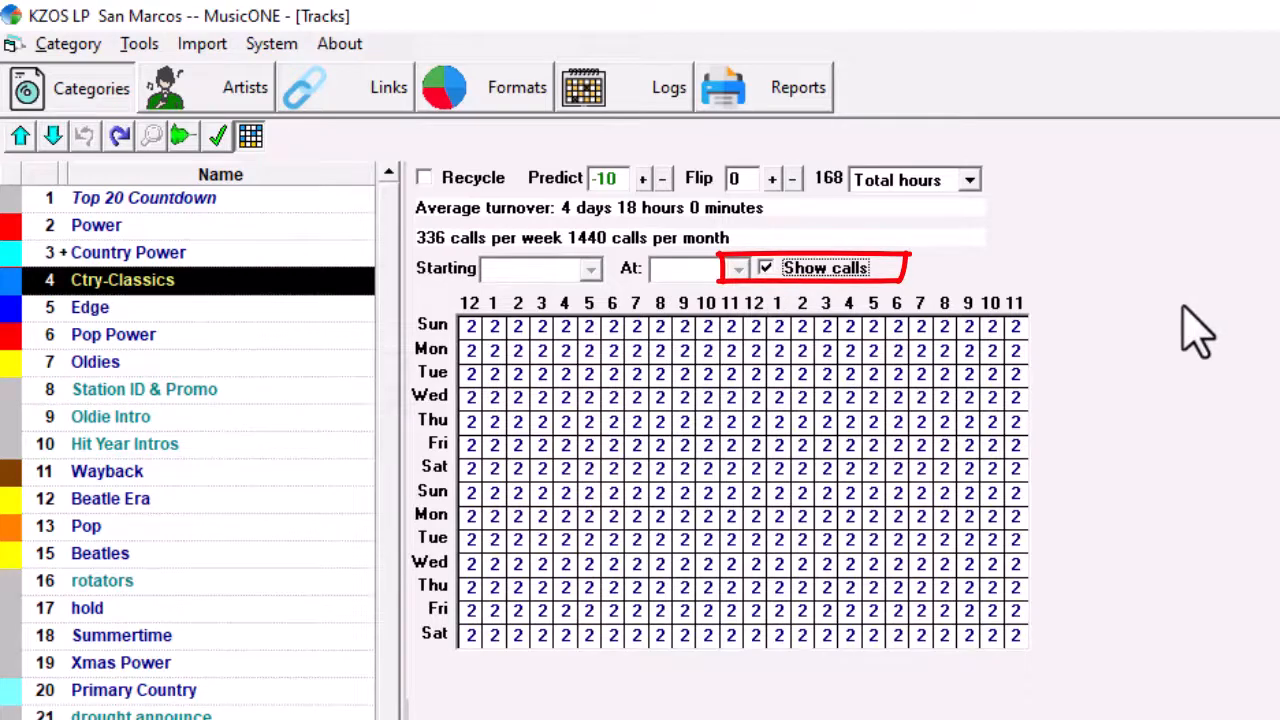
click(317, 226)
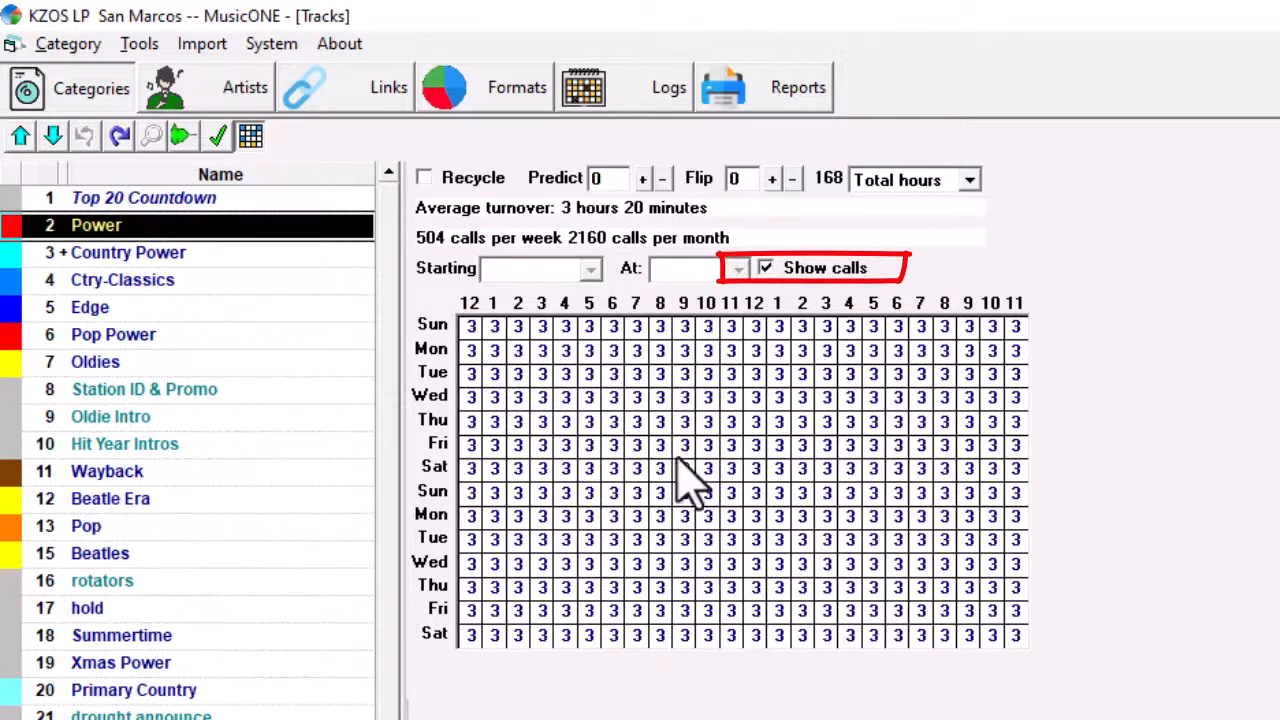